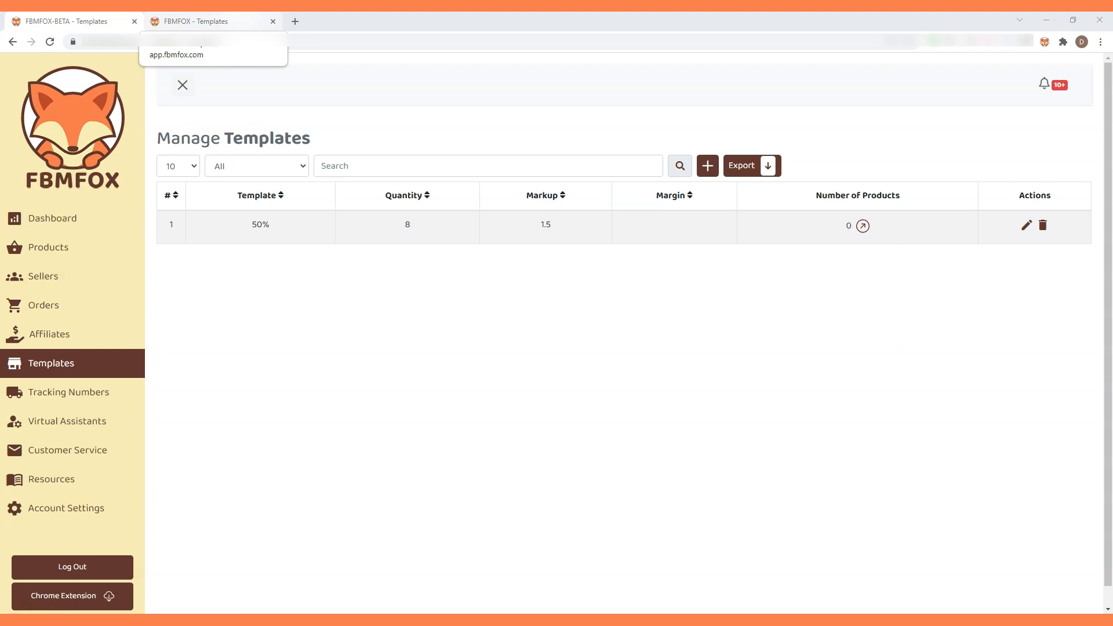
Start a template in the second FBMFOX browser tab and review the fields offered for Facebook Shops USA.
{"action": "left_click", "coordinate": [208, 21]}
{"action": "left_click", "coordinate": [1000, 385]}
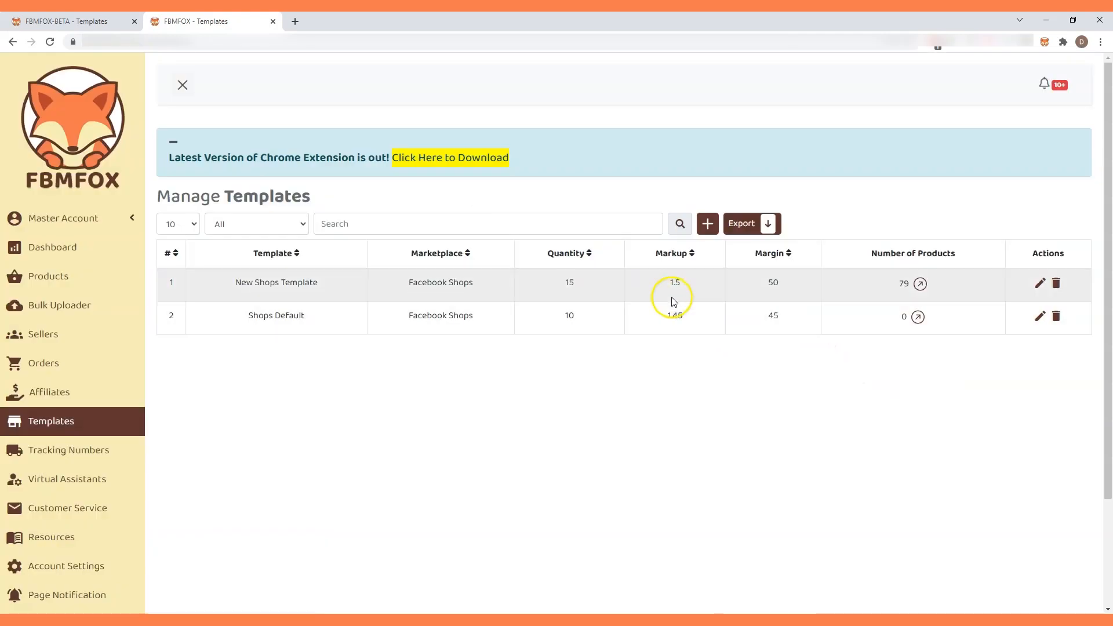
{"action": "left_click", "coordinate": [708, 223]}
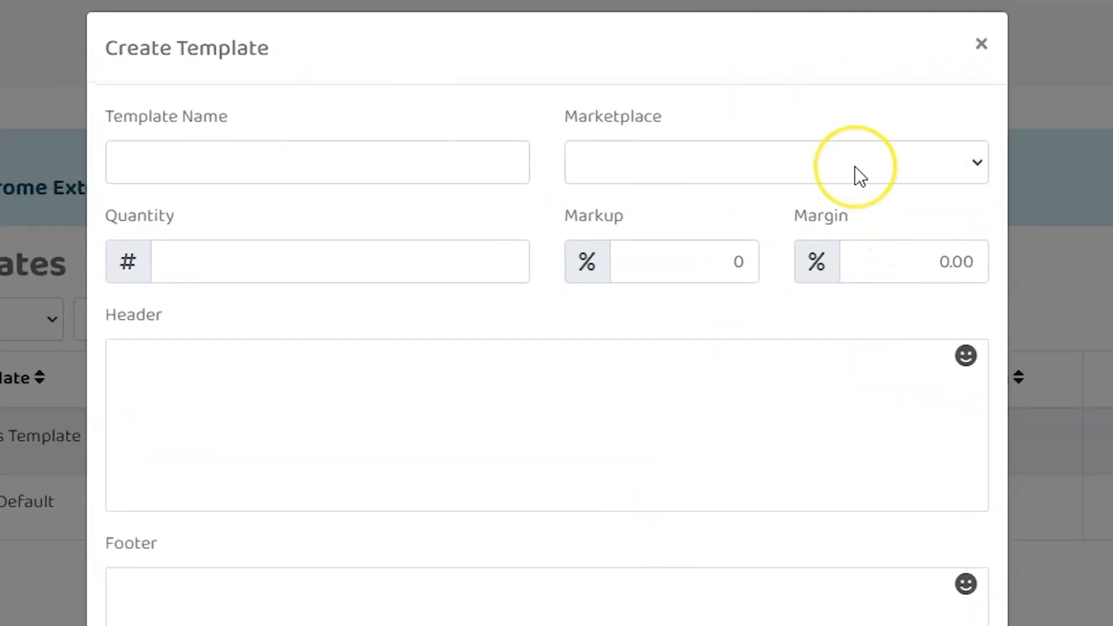
{"action": "left_click", "coordinate": [706, 147]}
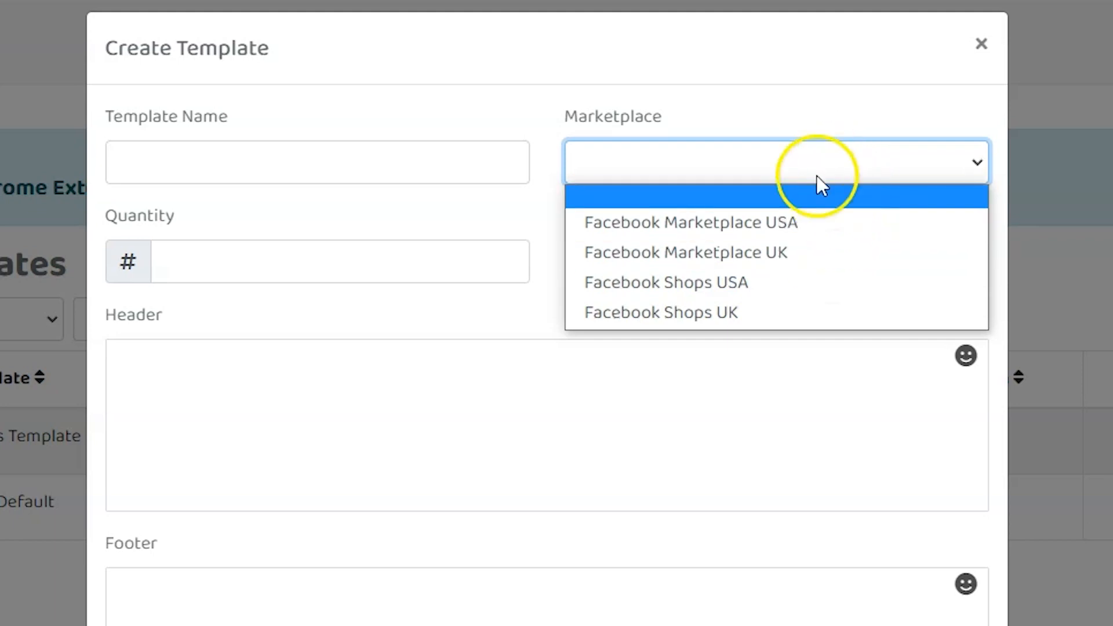
{"action": "left_click", "coordinate": [800, 282]}
{"action": "scroll", "coordinate": [808, 252], "scroll_direction": "down", "scroll_amount": 3}
{"action": "scroll", "coordinate": [867, 552], "scroll_direction": "up", "scroll_amount": 3}
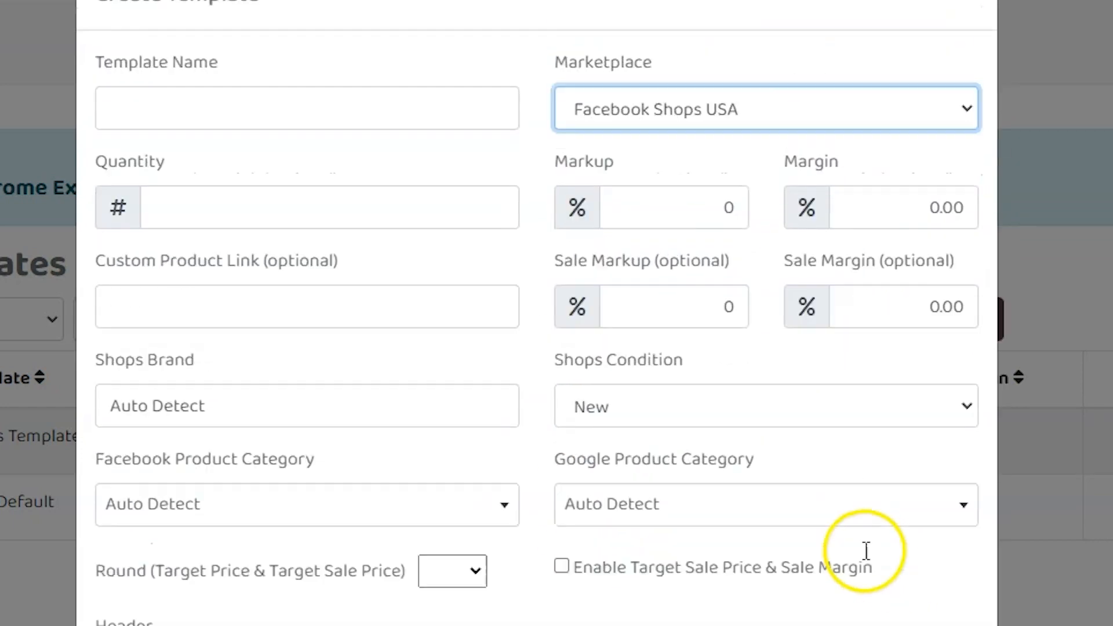
Compare the template fields for Facebook Marketplace UK and Facebook Marketplace USA by choosing each marketplace in turn.
{"action": "left_click", "coordinate": [856, 156]}
{"action": "left_click", "coordinate": [825, 250]}
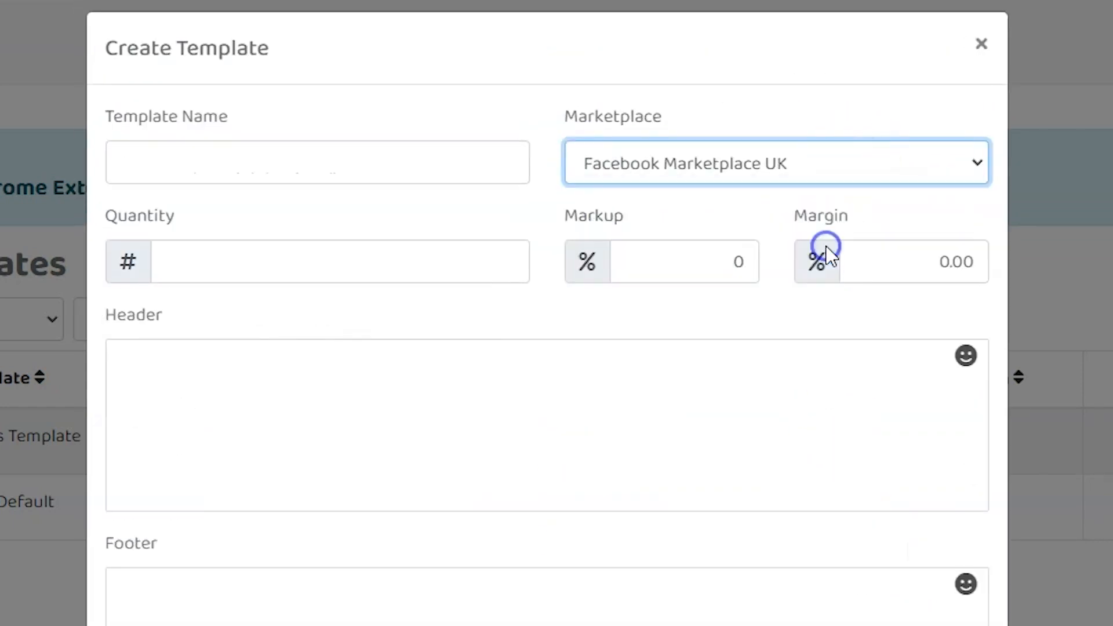
{"action": "left_click", "coordinate": [818, 174]}
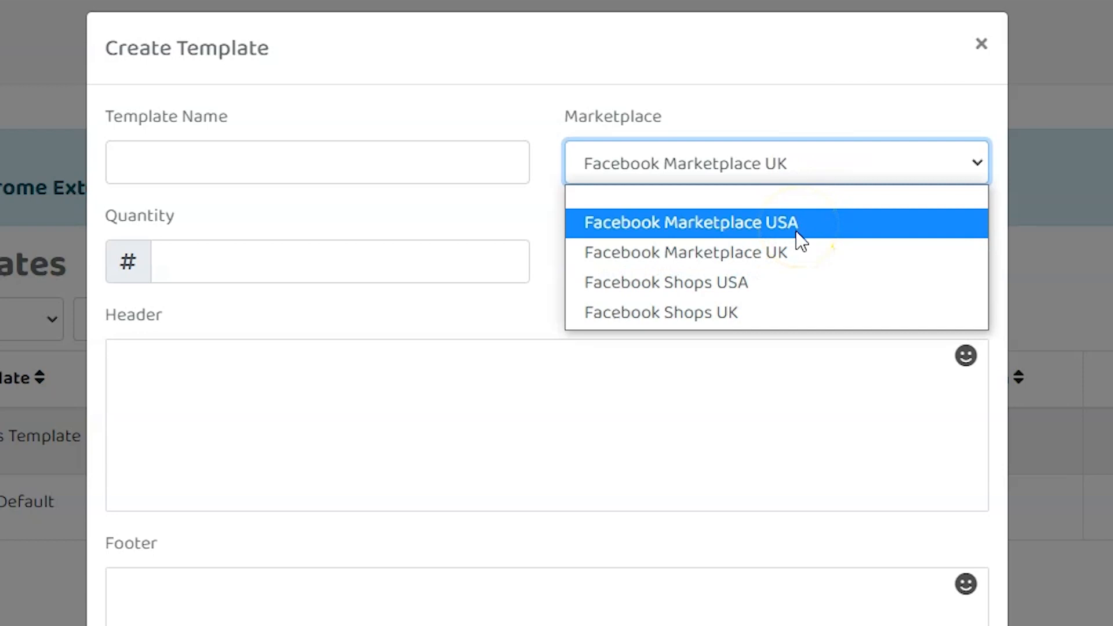
{"action": "left_click", "coordinate": [795, 229]}
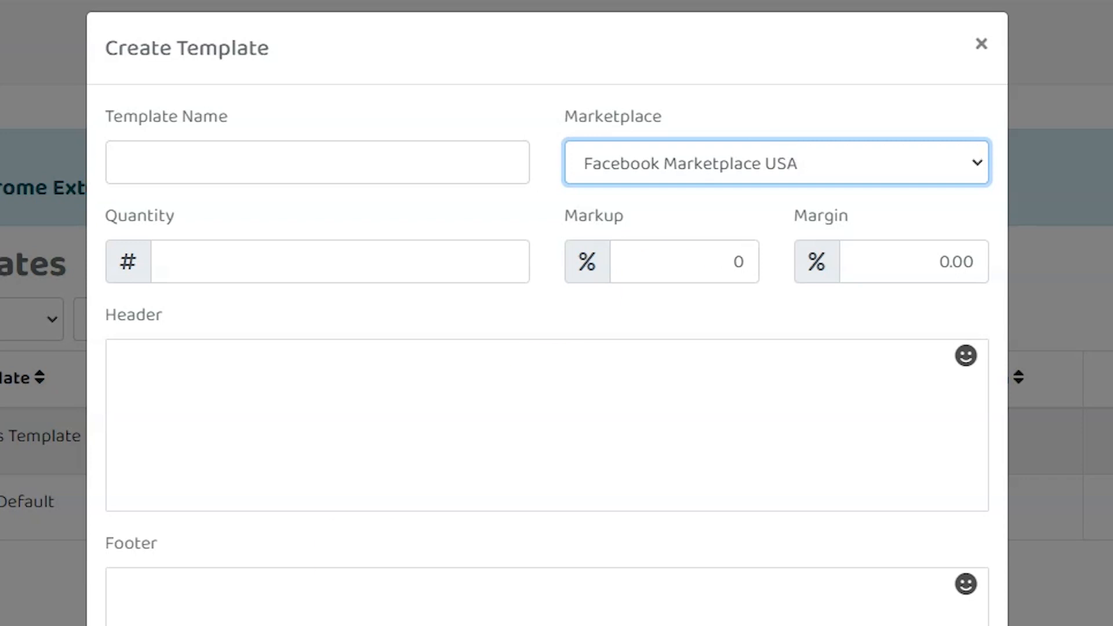
{"action": "left_click", "coordinate": [482, 398]}
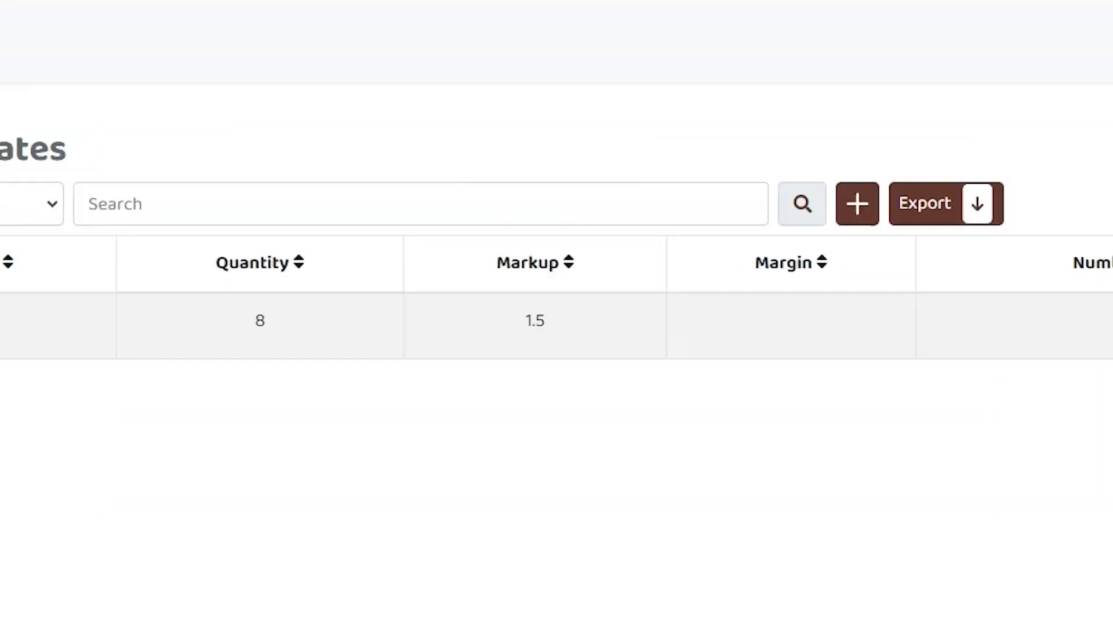
Start a new template on the Templates page in the FBMFOX-BETA browser tab.
{"action": "left_click", "coordinate": [857, 204]}
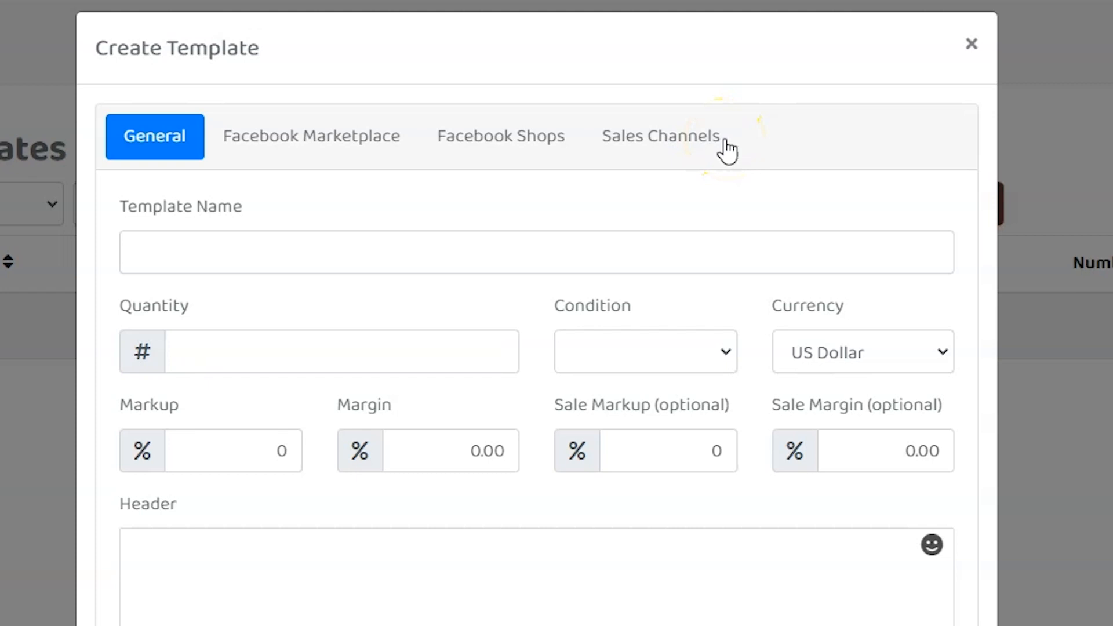
{"action": "left_click", "coordinate": [229, 259]}
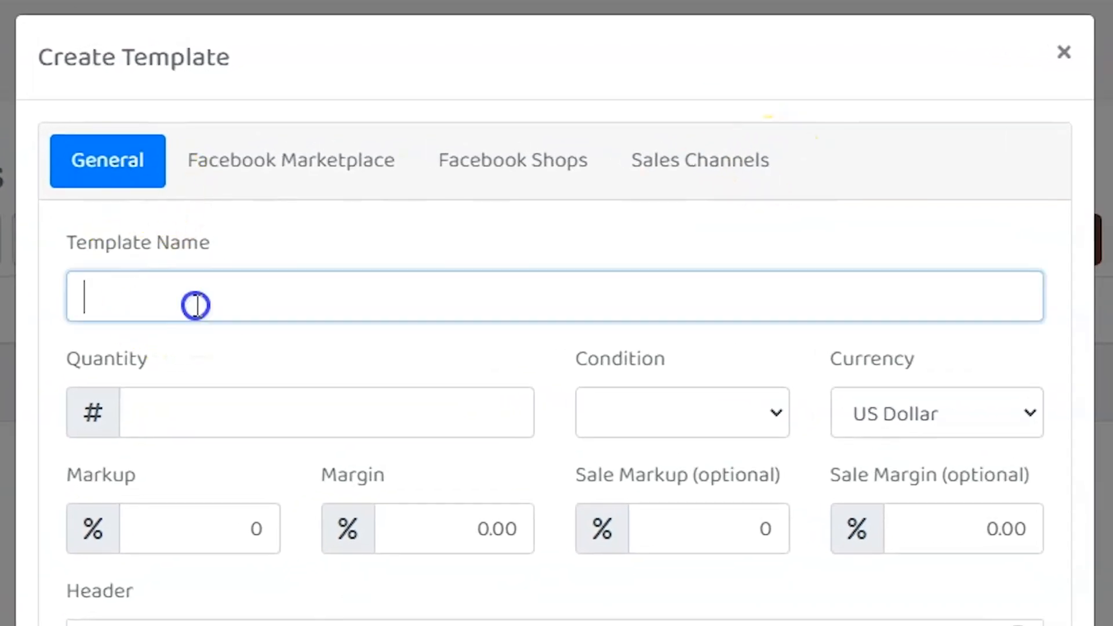
{"action": "left_click", "coordinate": [762, 245]}
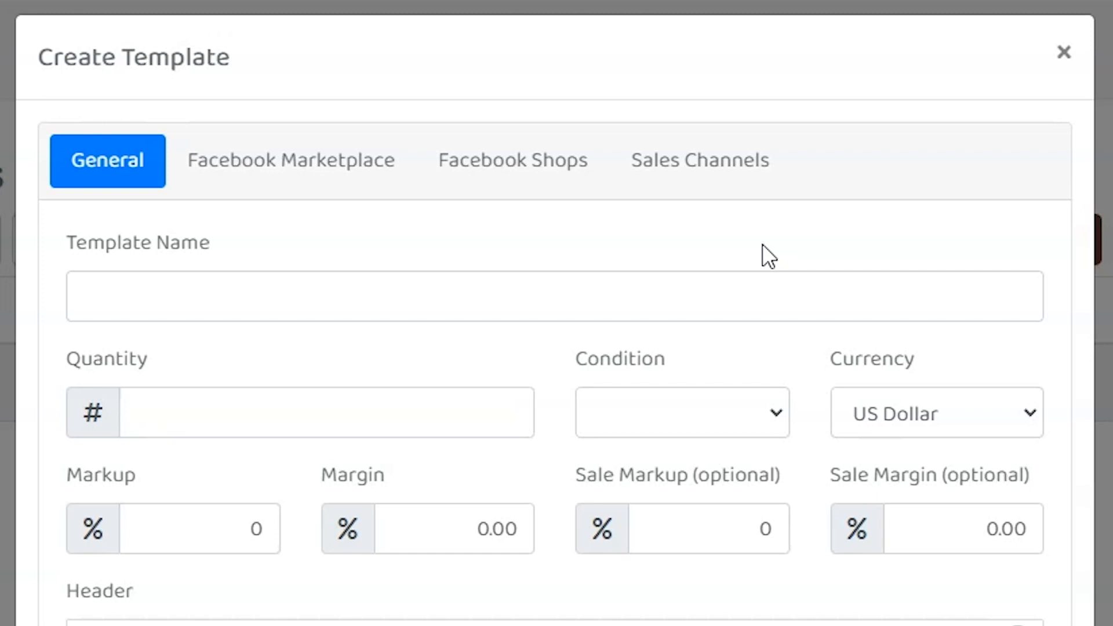
Disable both the Facebook Shops and Facebook Marketplace sales channels of the template and enable them again.
{"action": "left_click", "coordinate": [747, 169]}
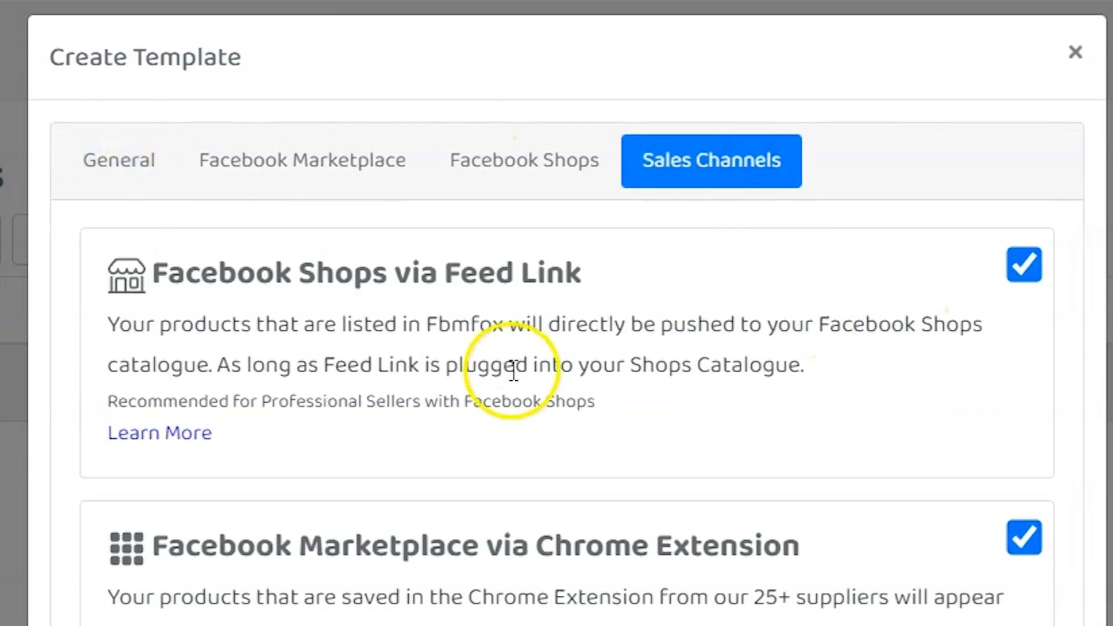
{"action": "left_click", "coordinate": [1023, 265]}
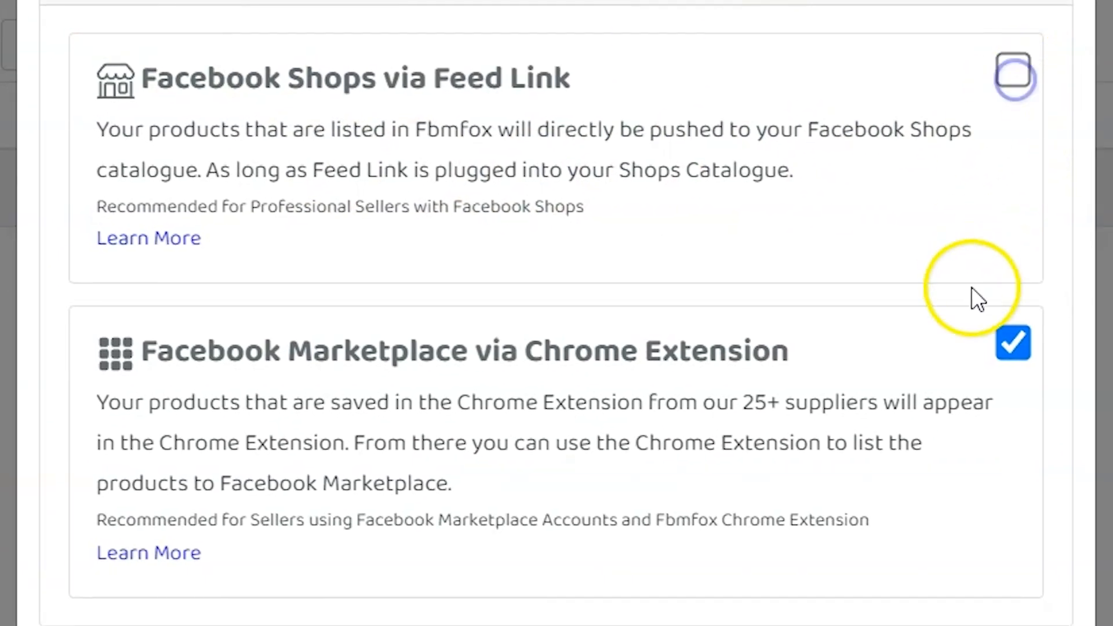
{"action": "left_click", "coordinate": [1023, 537]}
{"action": "left_click", "coordinate": [1012, 73]}
{"action": "left_click", "coordinate": [1008, 347]}
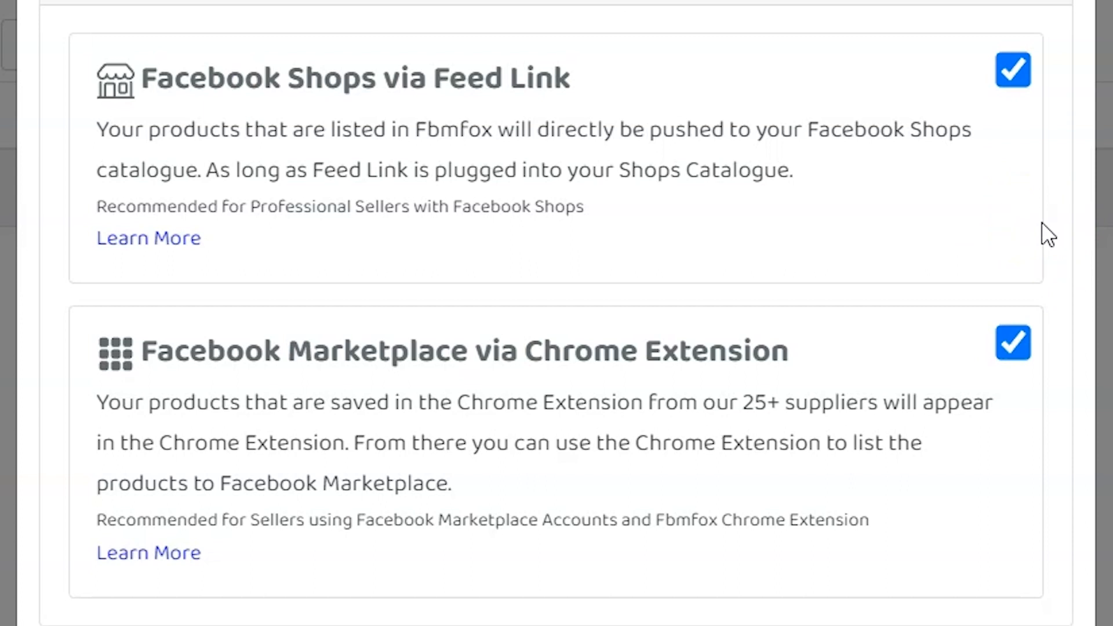
Name the template "General Template (Shops + Marketplace)" in its general settings.
{"action": "left_click", "coordinate": [105, 165]}
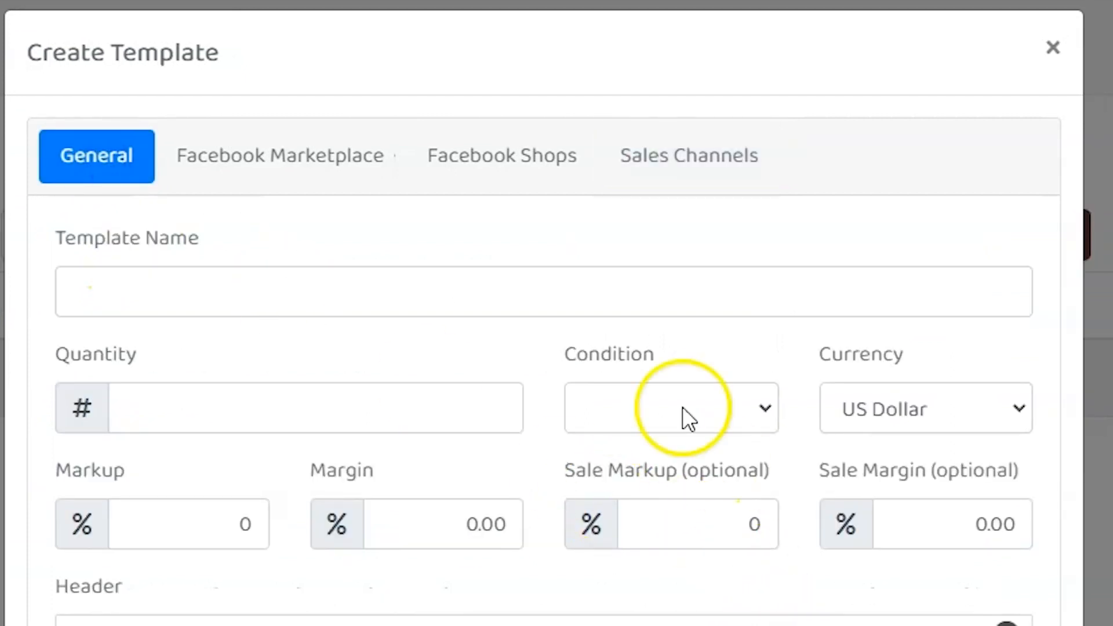
{"action": "left_click", "coordinate": [670, 302]}
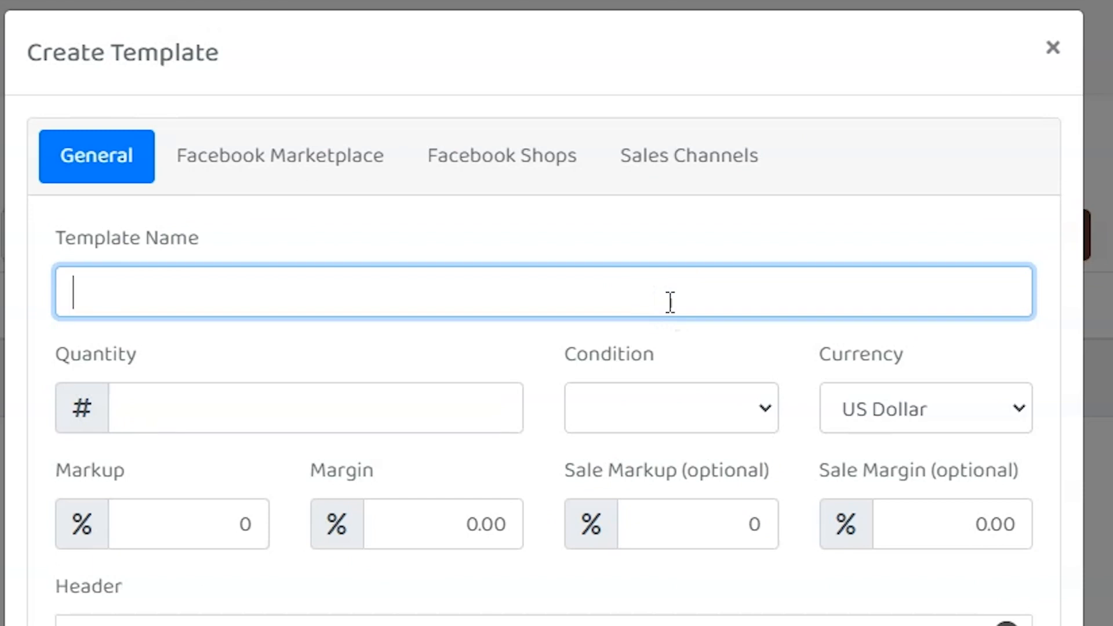
{"action": "type", "text": "Genearl Template"}
{"action": "key", "text": "BackSpace"}
{"action": "key", "text": "ctrl+a"}
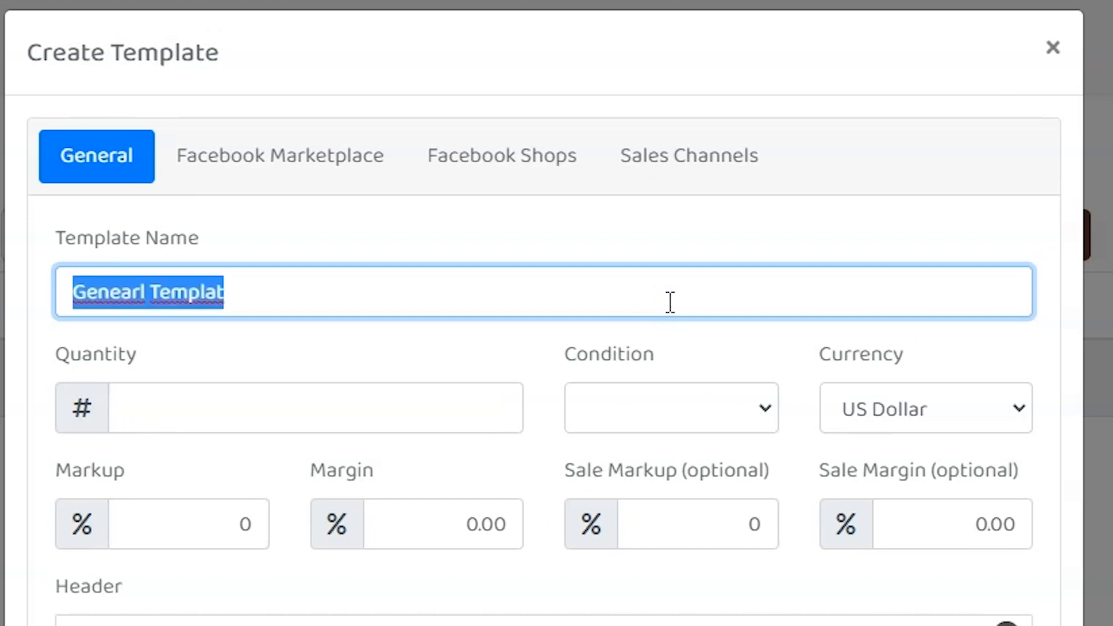
{"action": "type", "text": "General Template ("}
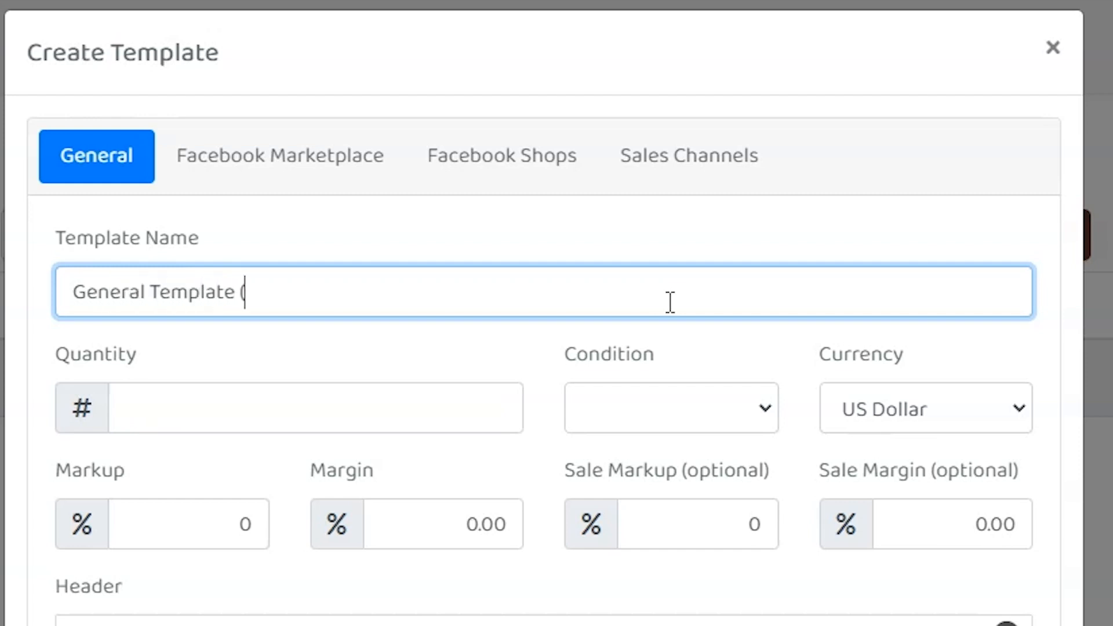
{"action": "type", "text": "Shops + Marketplace)"}
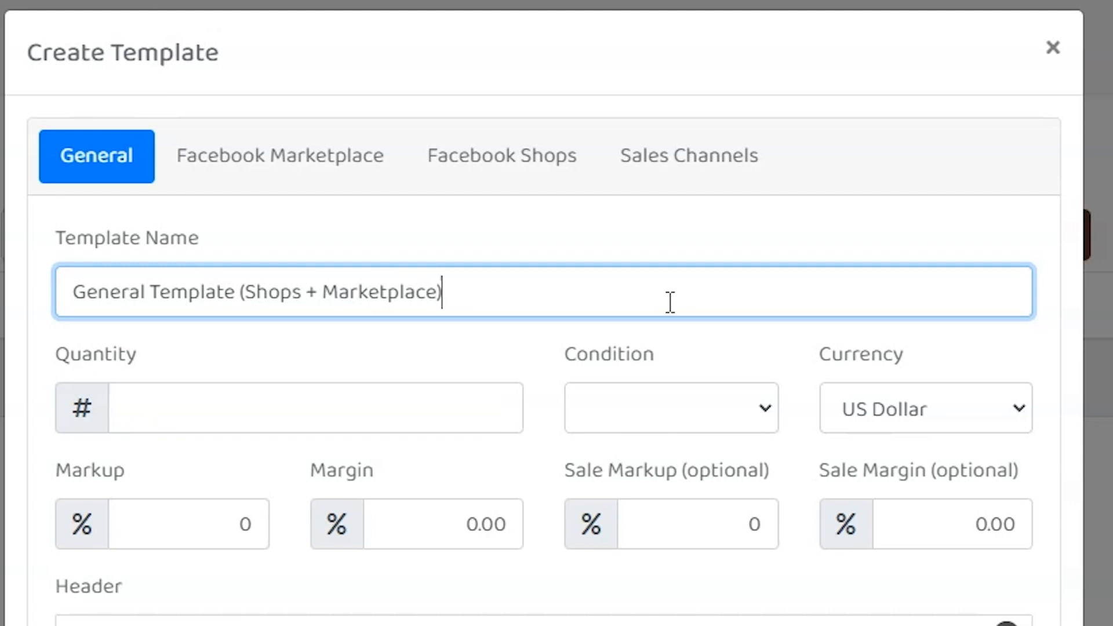
Set the template's quantity to 15 and its condition to New.
{"action": "key", "text": "Tab"}
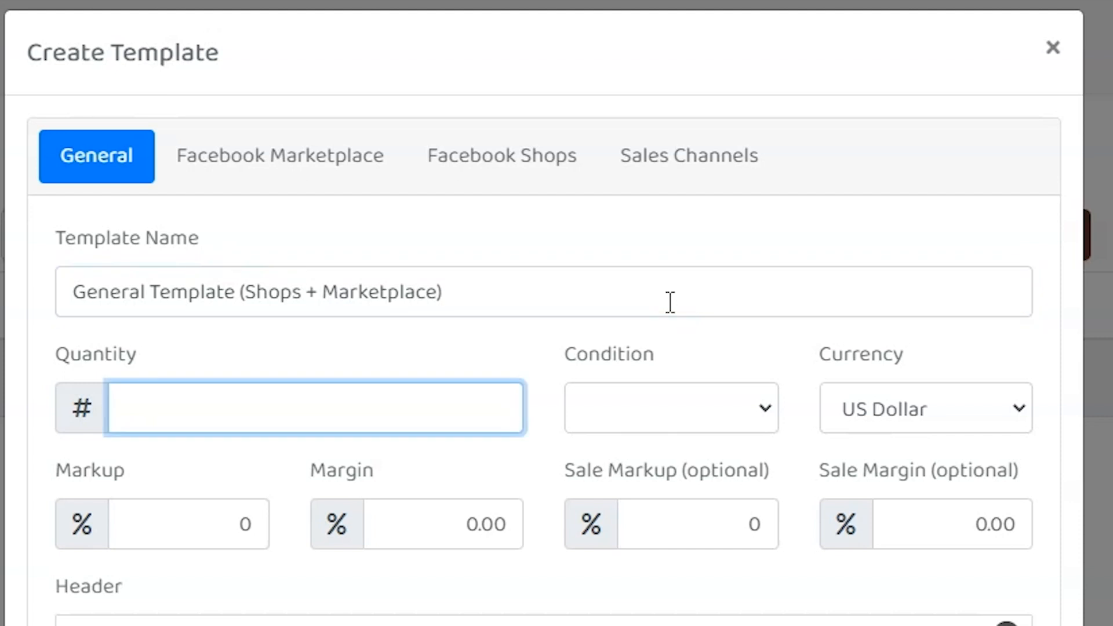
{"action": "type", "text": "15"}
{"action": "key", "text": "Tab"}
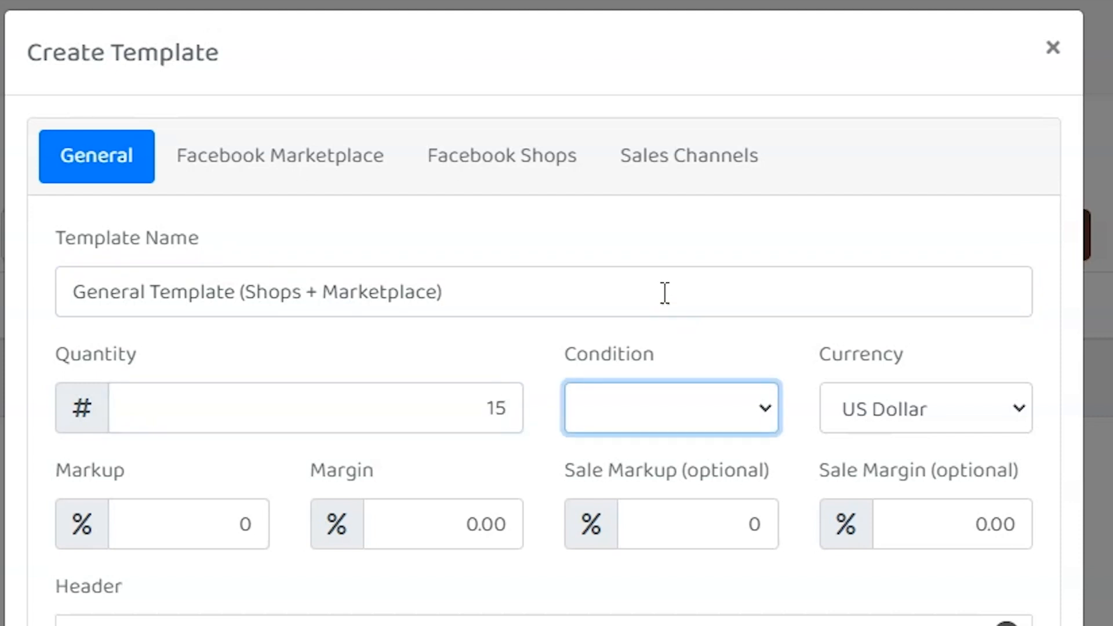
{"action": "left_click", "coordinate": [625, 422]}
{"action": "left_click", "coordinate": [652, 475]}
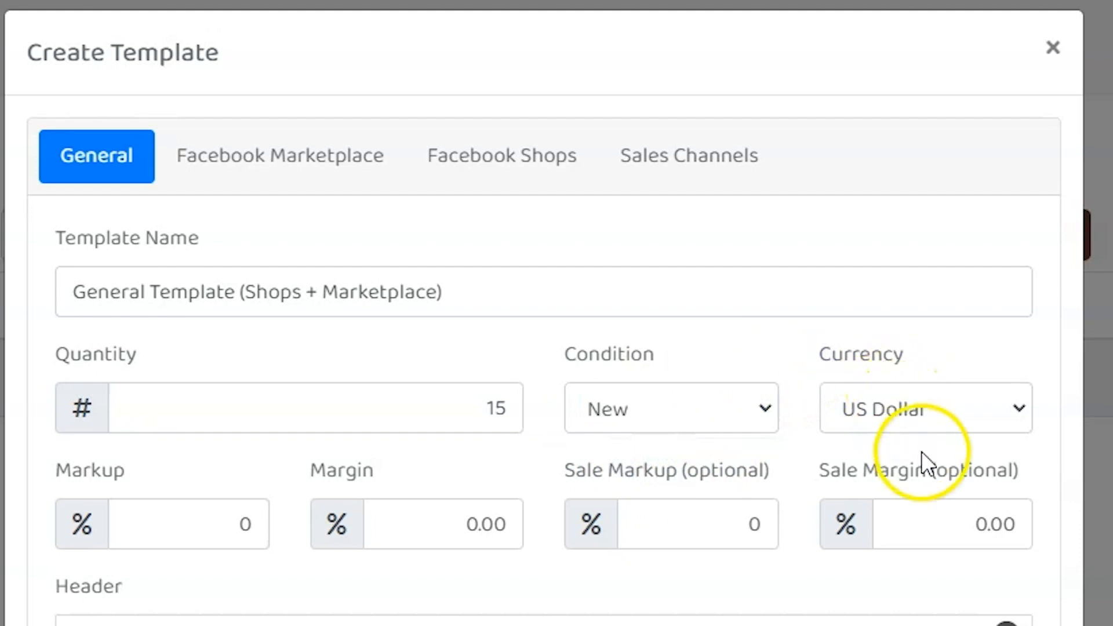
Switch the template's currency to Great Britian Pound and back to US Dollar.
{"action": "left_click", "coordinate": [931, 427]}
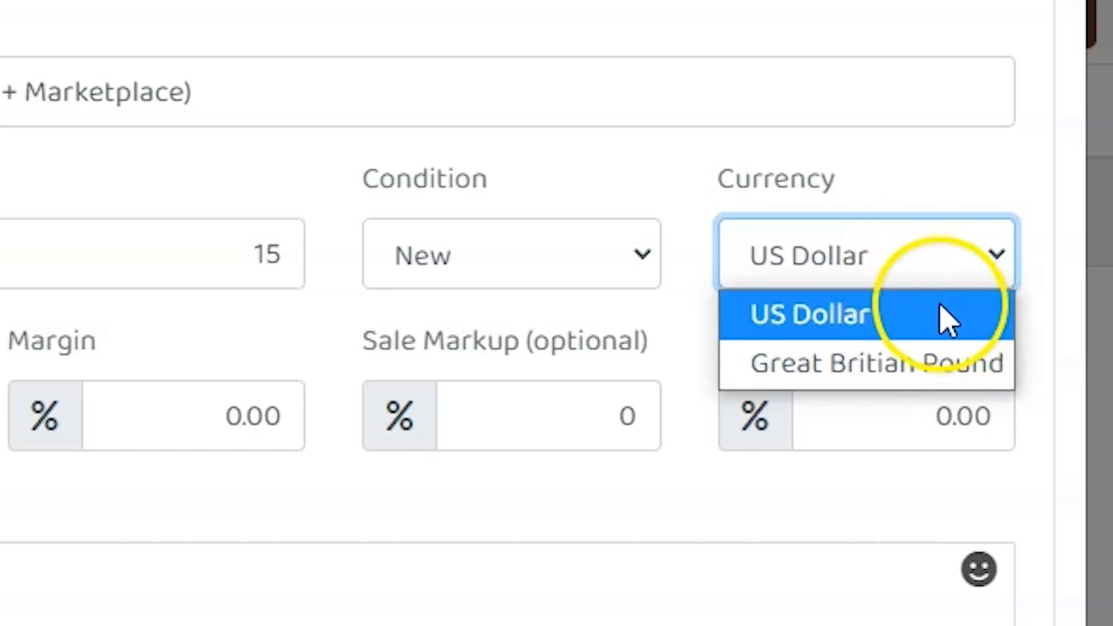
{"action": "left_click", "coordinate": [944, 373]}
{"action": "left_click", "coordinate": [969, 265]}
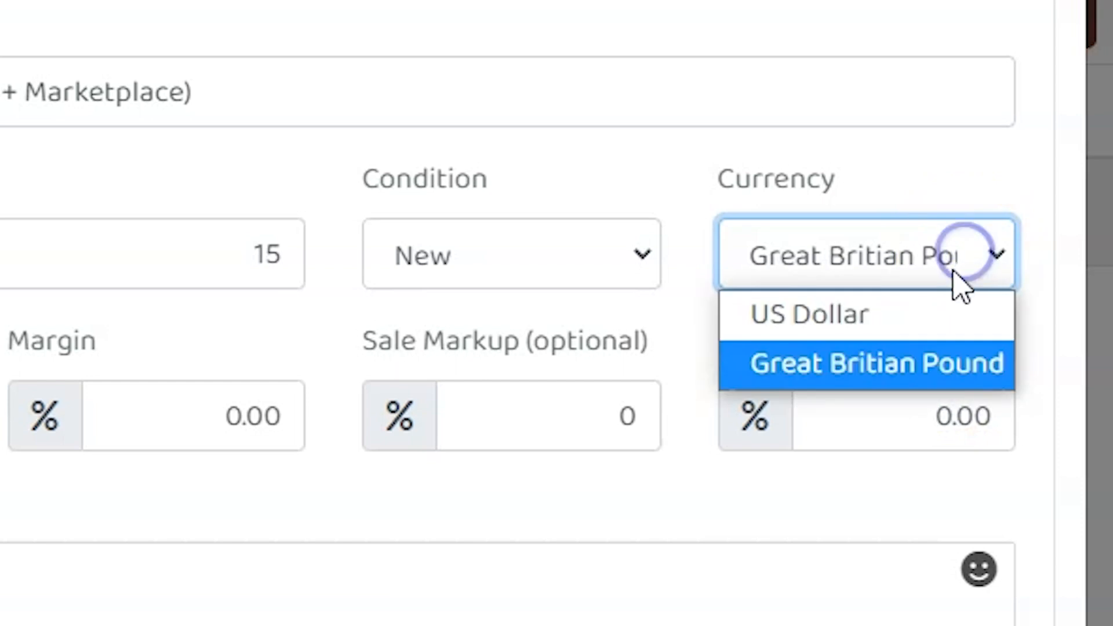
{"action": "left_click", "coordinate": [931, 324]}
Set the template's markup to 1.5 and its optional sale markup to 1.25.
{"action": "left_click", "coordinate": [0, 434]}
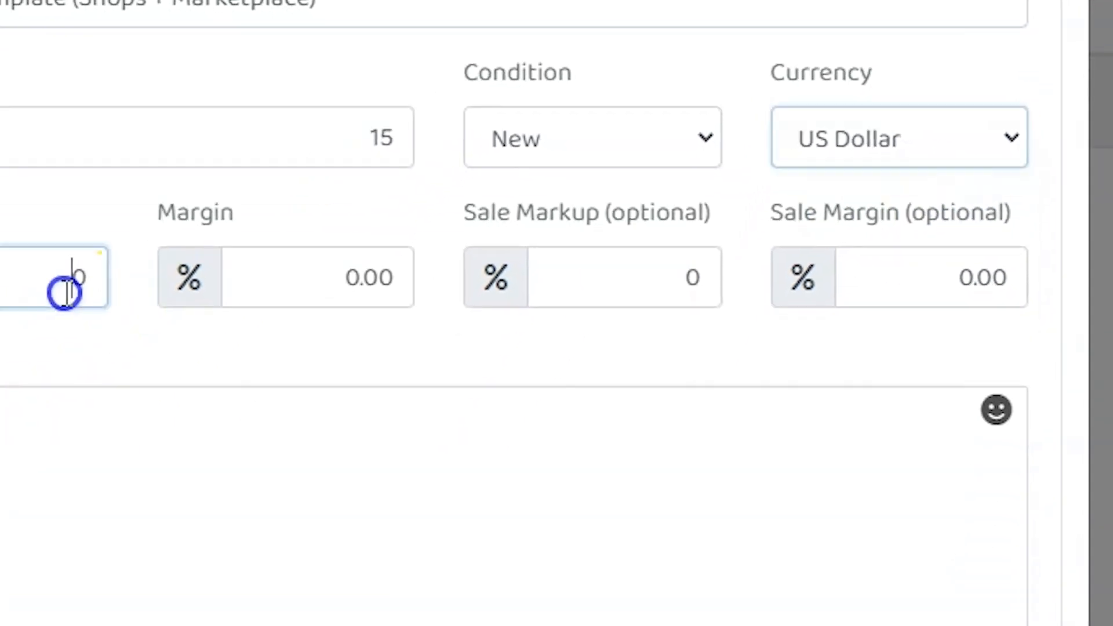
{"action": "double_click", "coordinate": [65, 293]}
{"action": "type", "text": "1.5"}
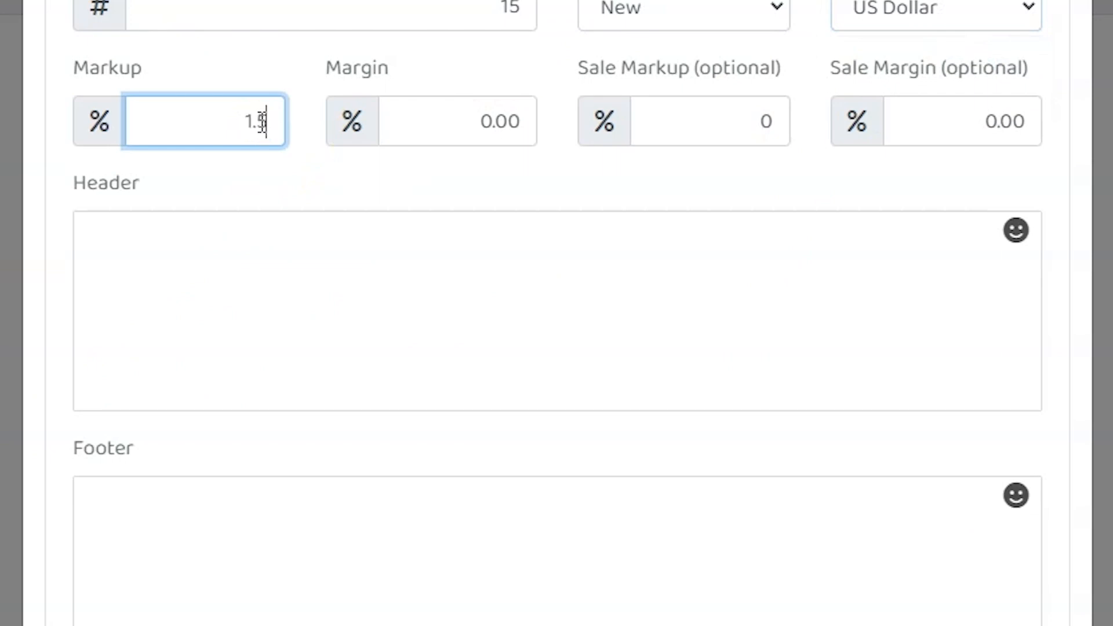
{"action": "key", "text": "Tab"}
{"action": "key", "text": "Tab"}
{"action": "type", "text": "1.25"}
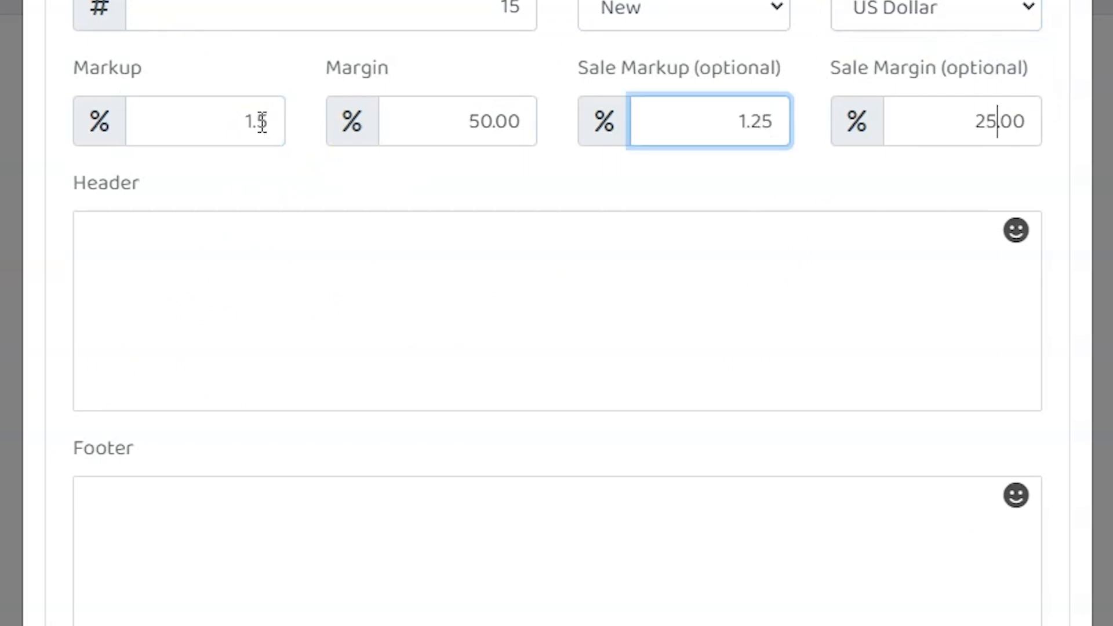
Enter "Sample Header" as the template's header and "Sample Footer" as its footer.
{"action": "left_click", "coordinate": [666, 253]}
{"action": "left_click", "coordinate": [808, 224]}
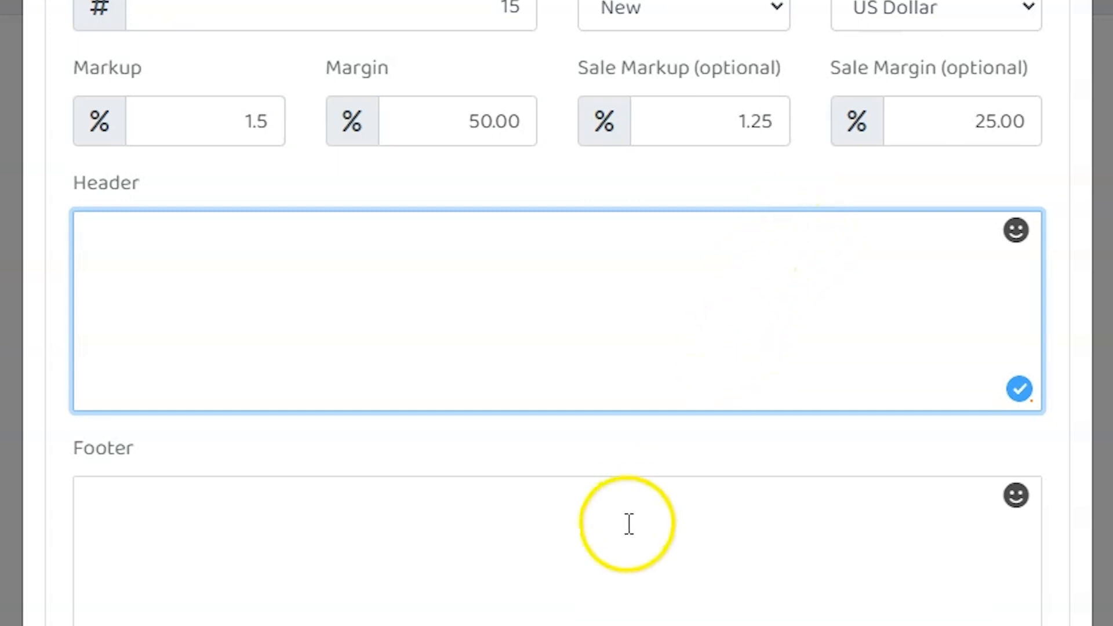
{"action": "type", "text": "Sample"}
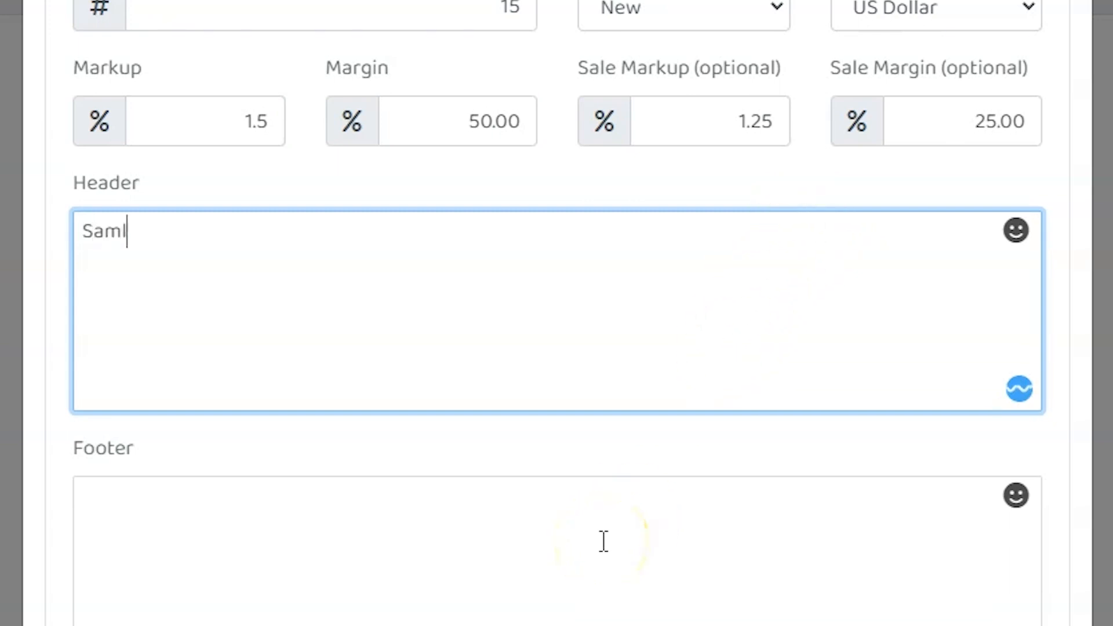
{"action": "type", "text": " Header"}
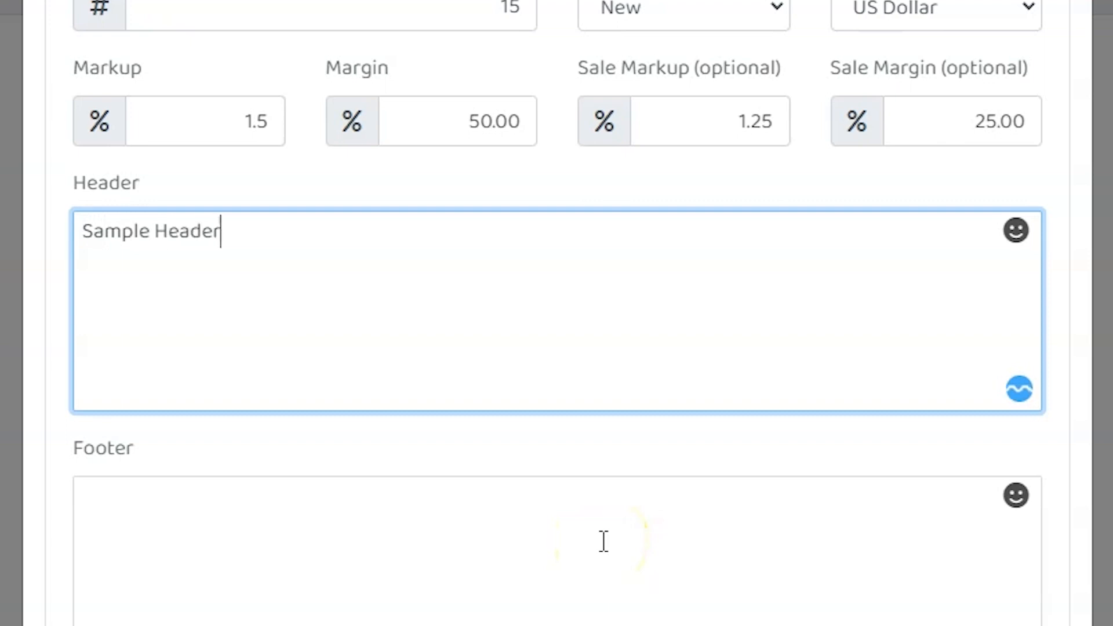
{"action": "left_click", "coordinate": [603, 542]}
{"action": "type", "text": "Sample Footer"}
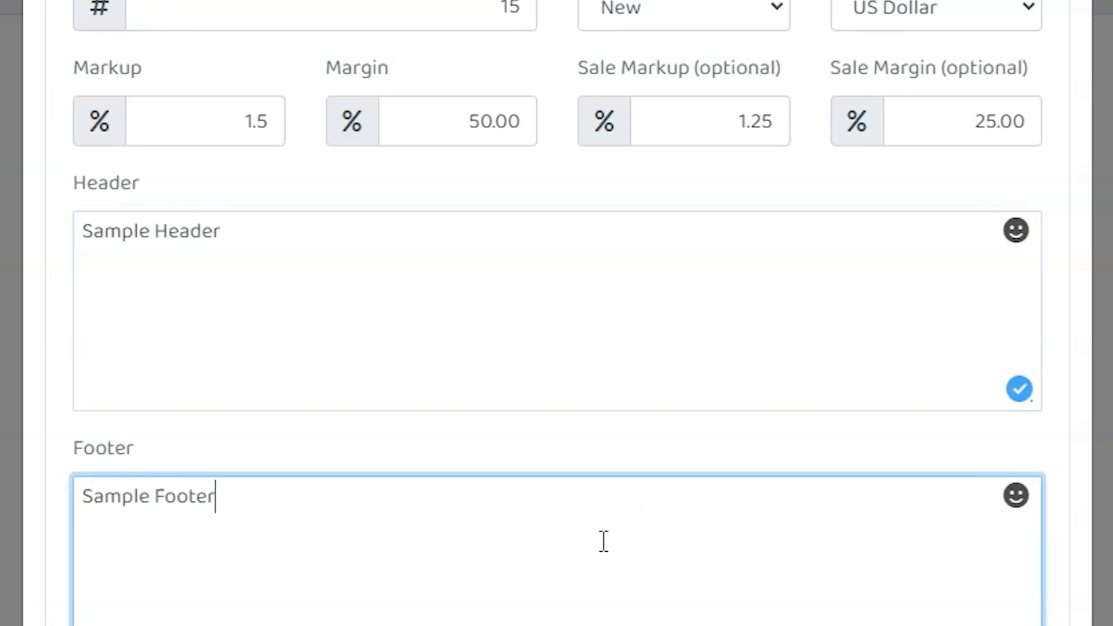
{"action": "left_click", "coordinate": [599, 506]}
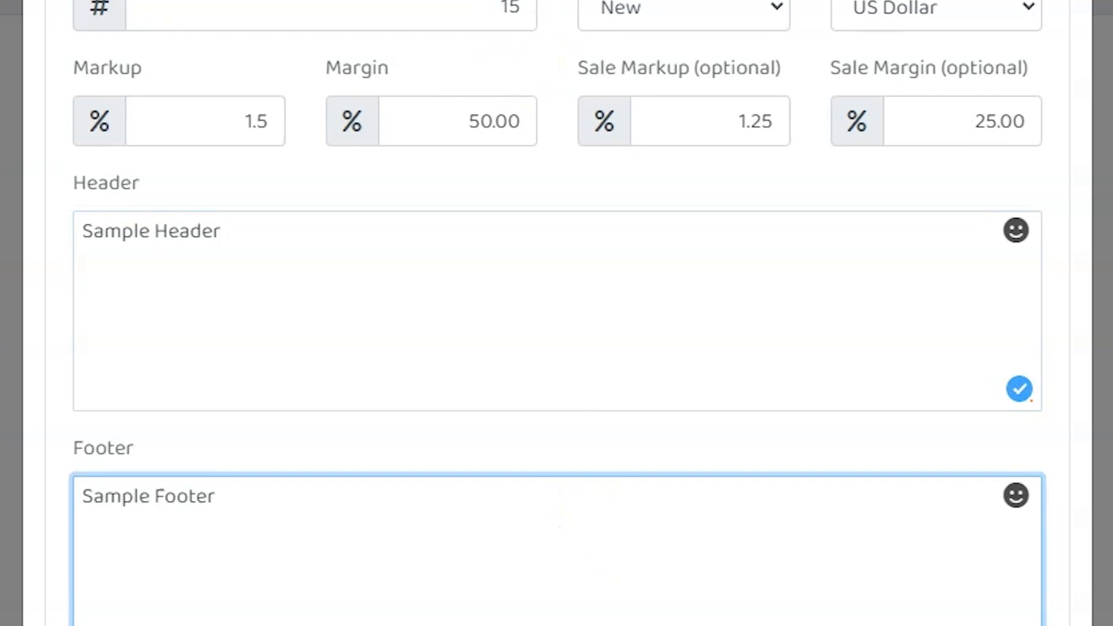
Set the template's Facebook Marketplace shipping price to 9.99 and enable hiding listings from friends.
{"action": "left_click", "coordinate": [316, 185]}
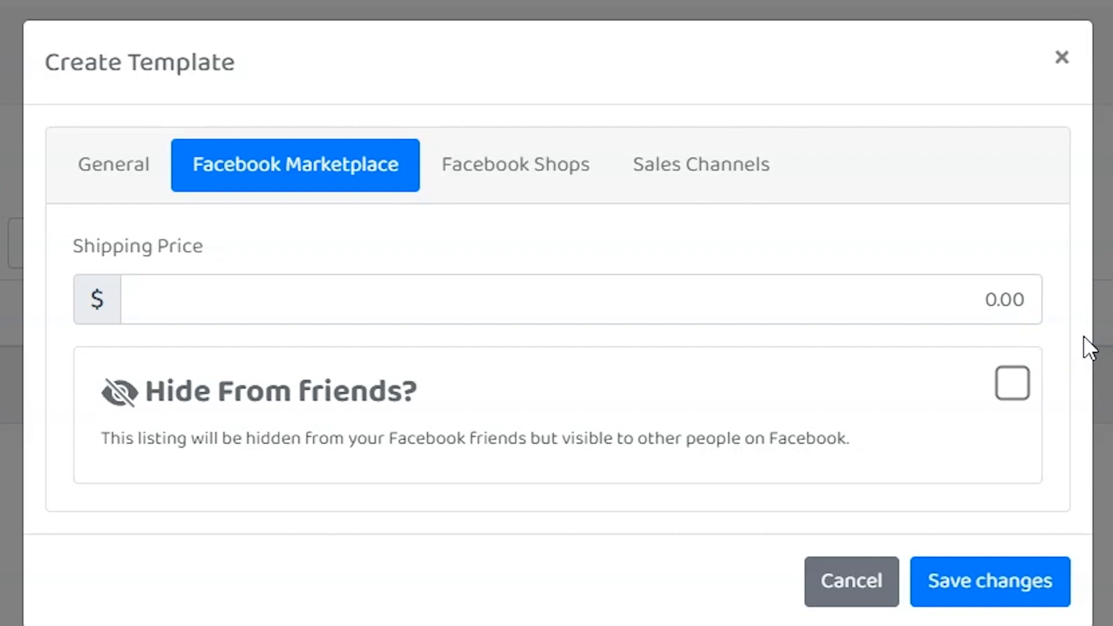
{"action": "left_click", "coordinate": [980, 306]}
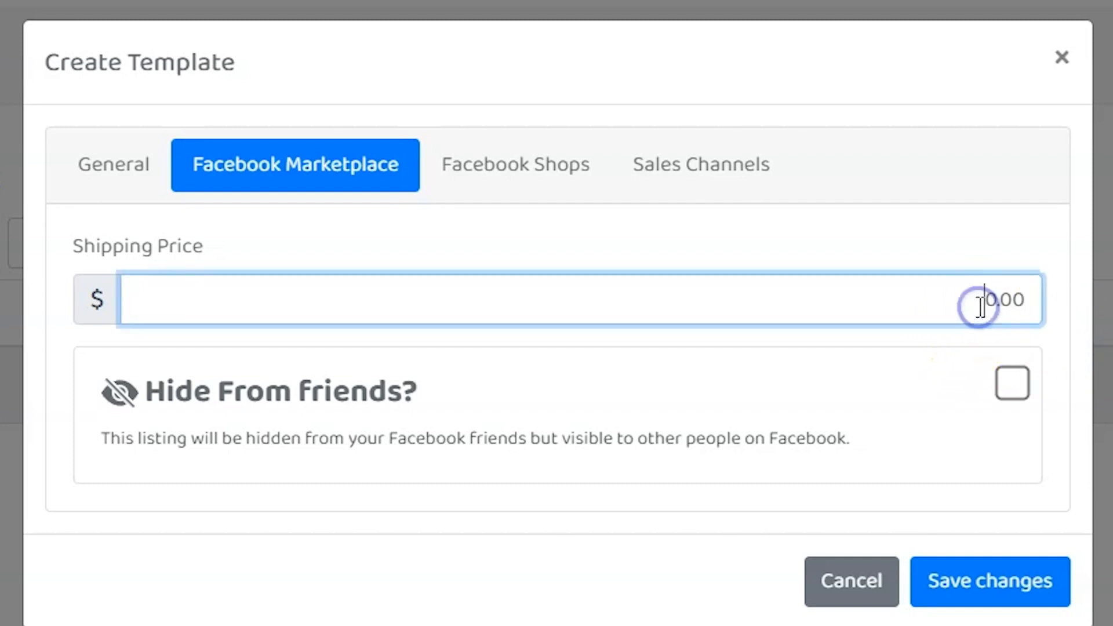
{"action": "double_click", "coordinate": [981, 306]}
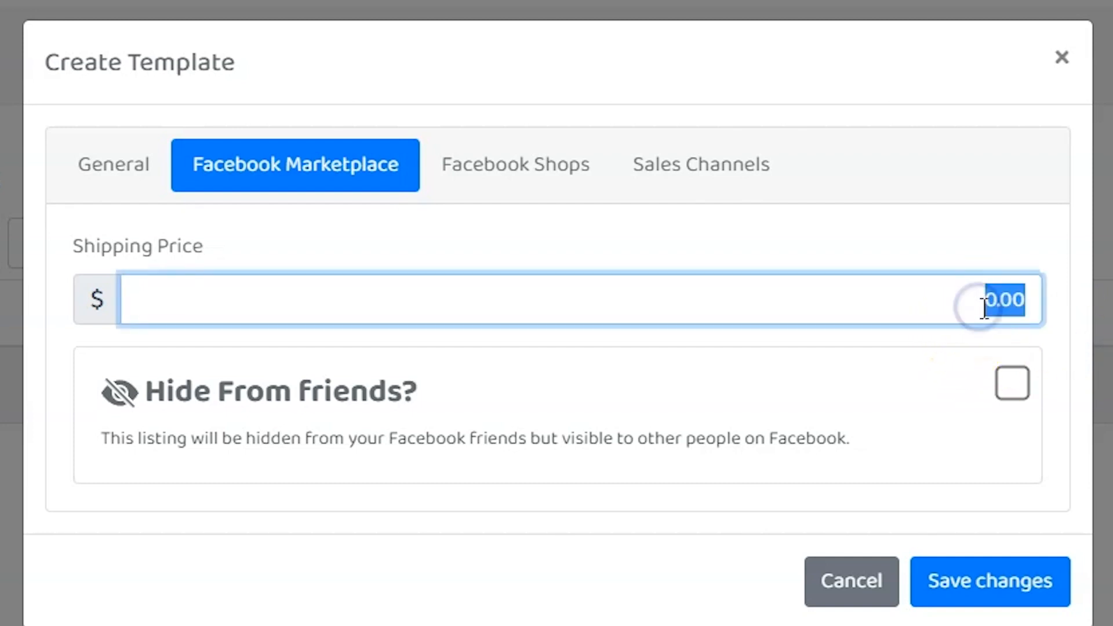
{"action": "type", "text": "9.99"}
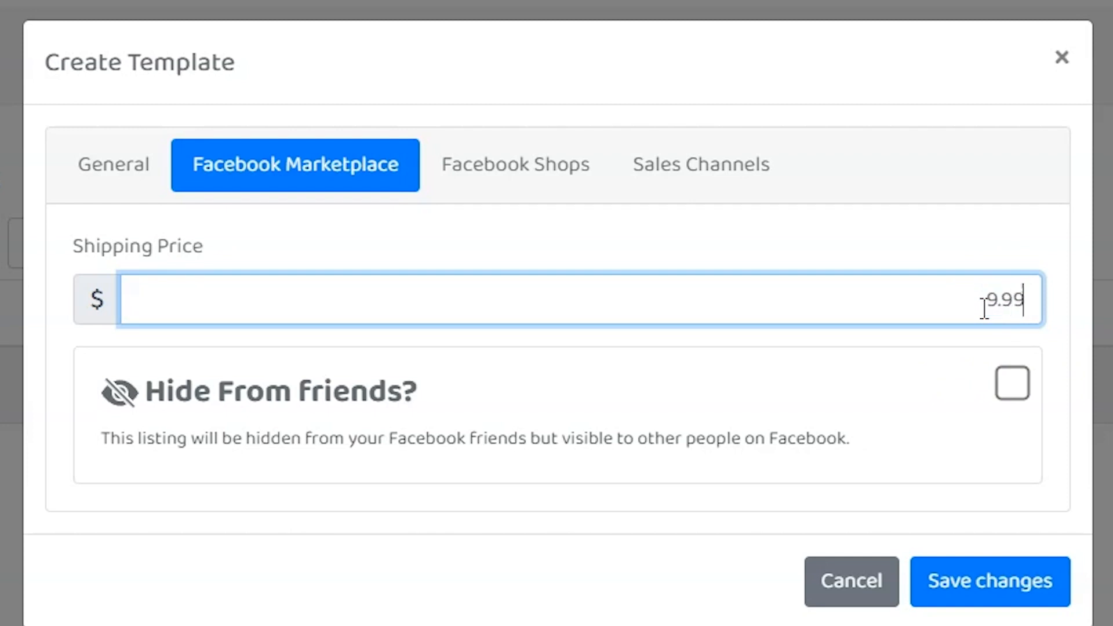
{"action": "left_click", "coordinate": [932, 248]}
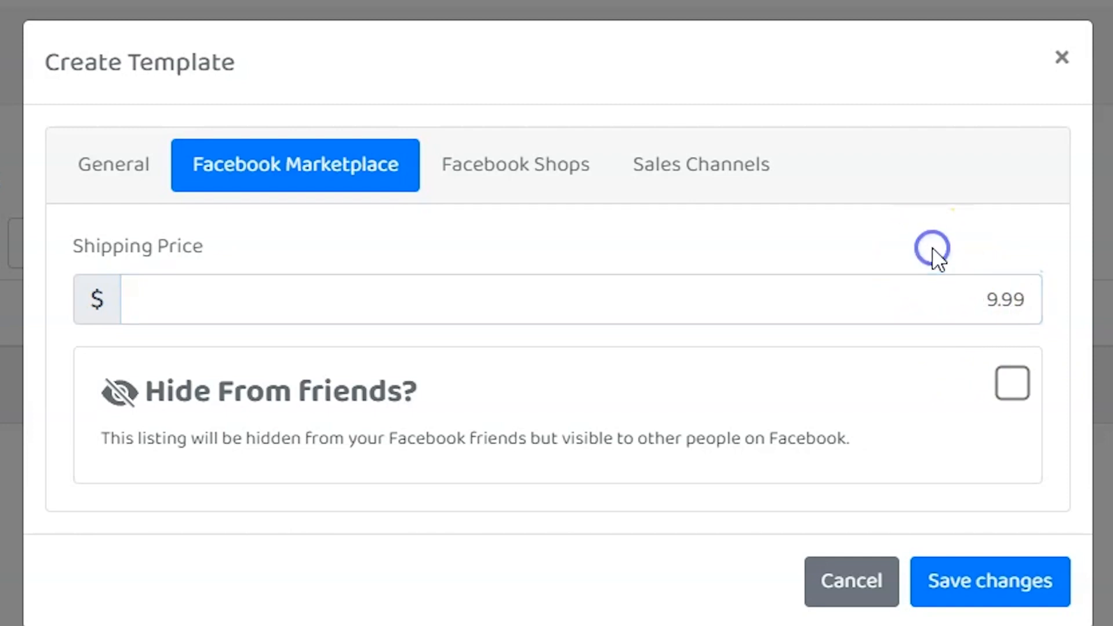
{"action": "left_click", "coordinate": [1012, 382]}
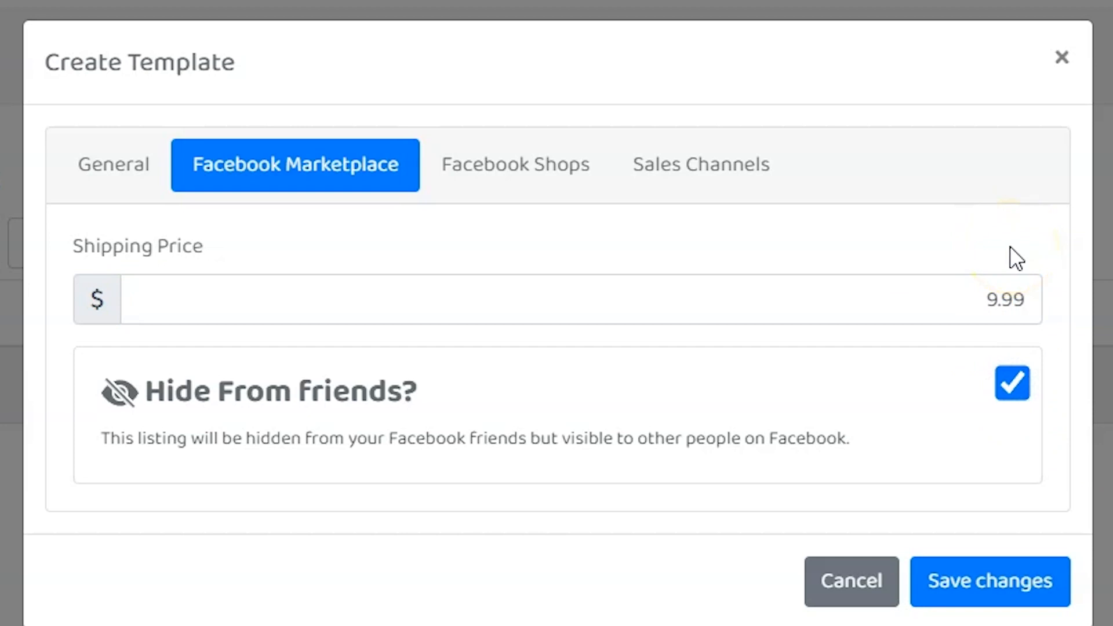
{"action": "left_click", "coordinate": [490, 169]}
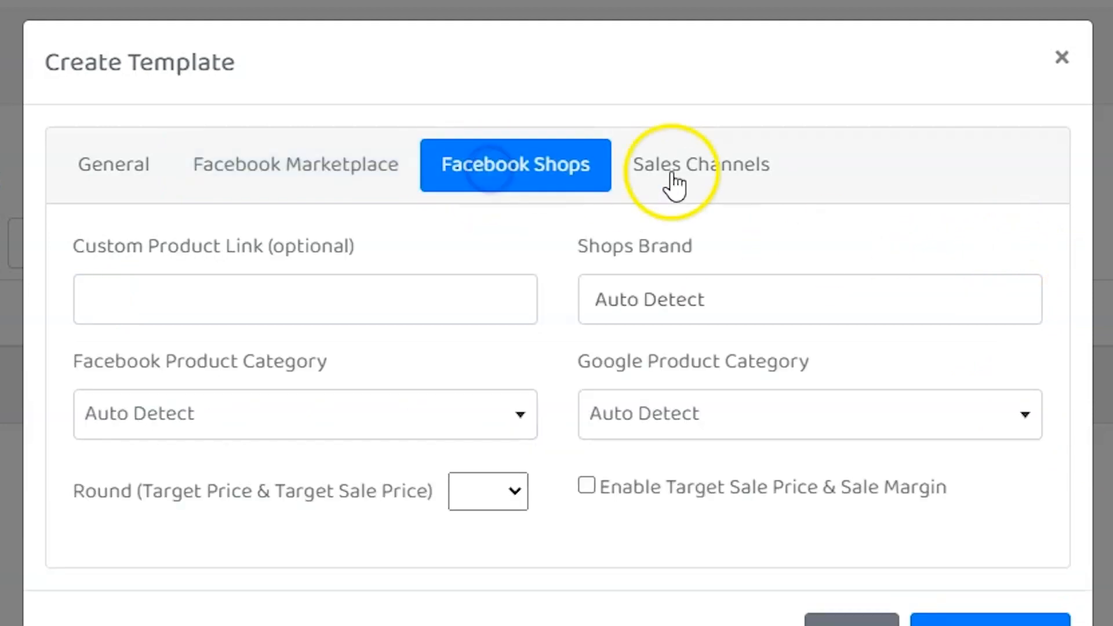
{"action": "left_click", "coordinate": [325, 306]}
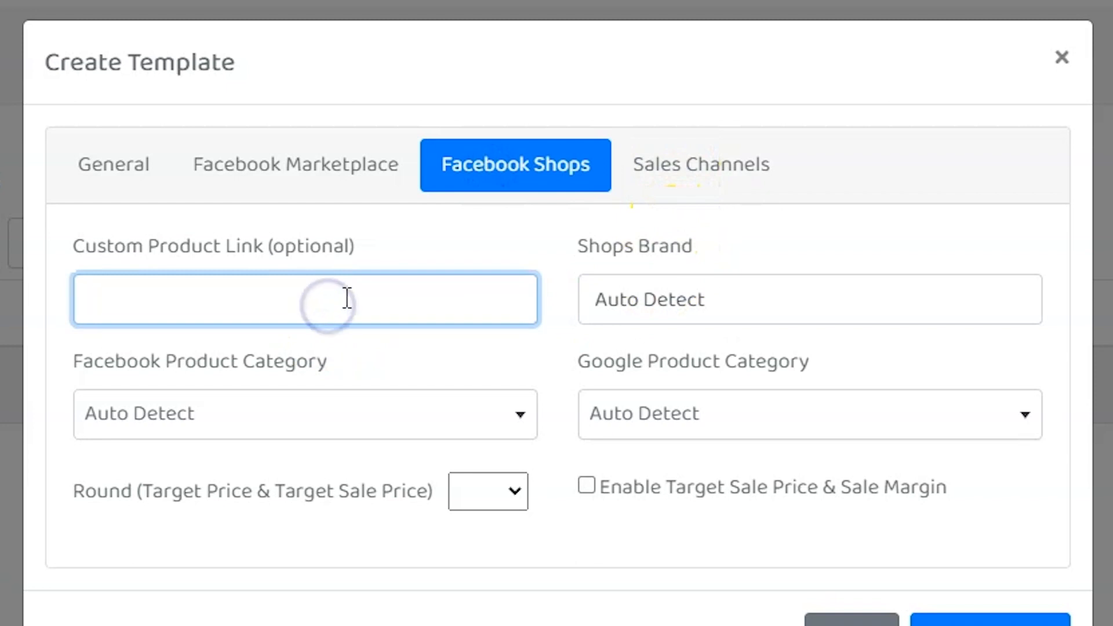
{"action": "type", "text": "https://"}
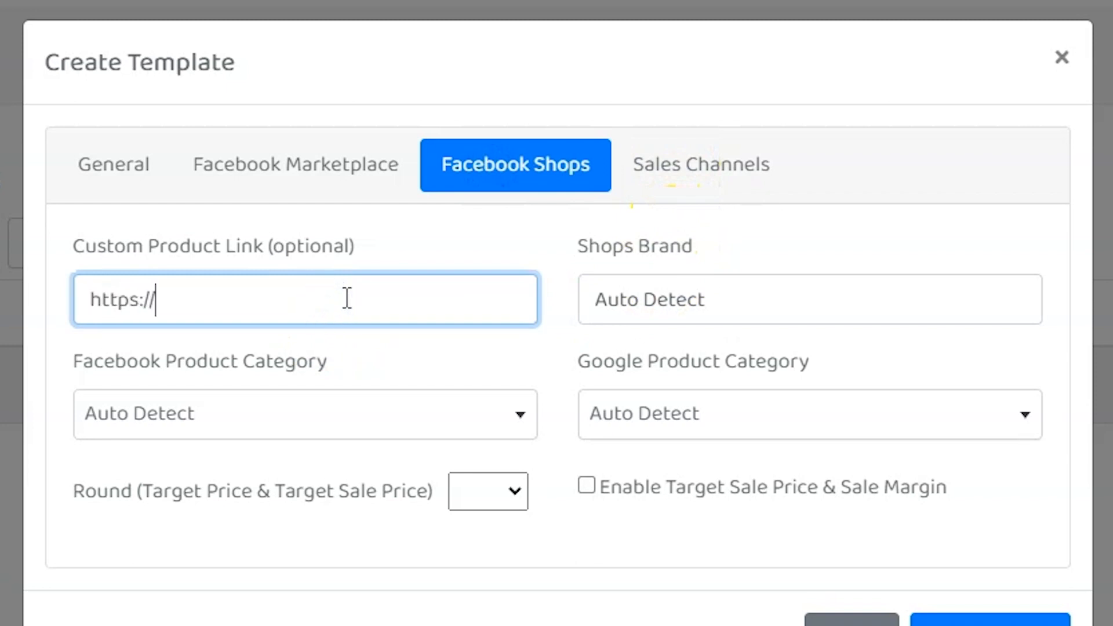
{"action": "type", "text": "xyz.com"}
{"action": "left_click", "coordinate": [790, 290]}
{"action": "type", "text": "Xyz "}
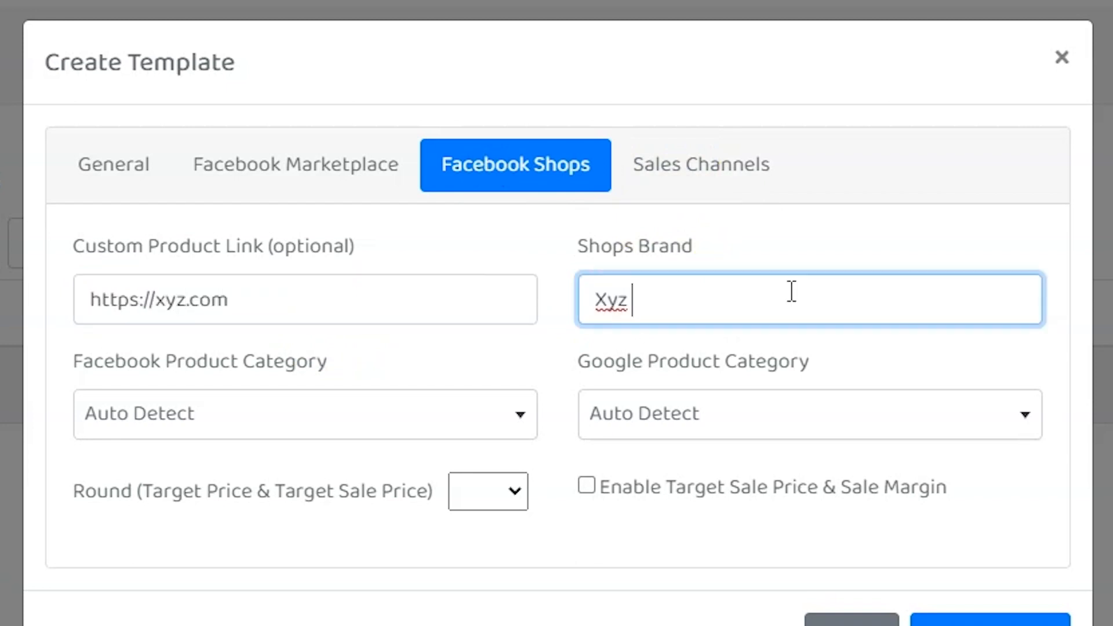
{"action": "type", "text": "Brand"}
{"action": "key", "text": "Tab"}
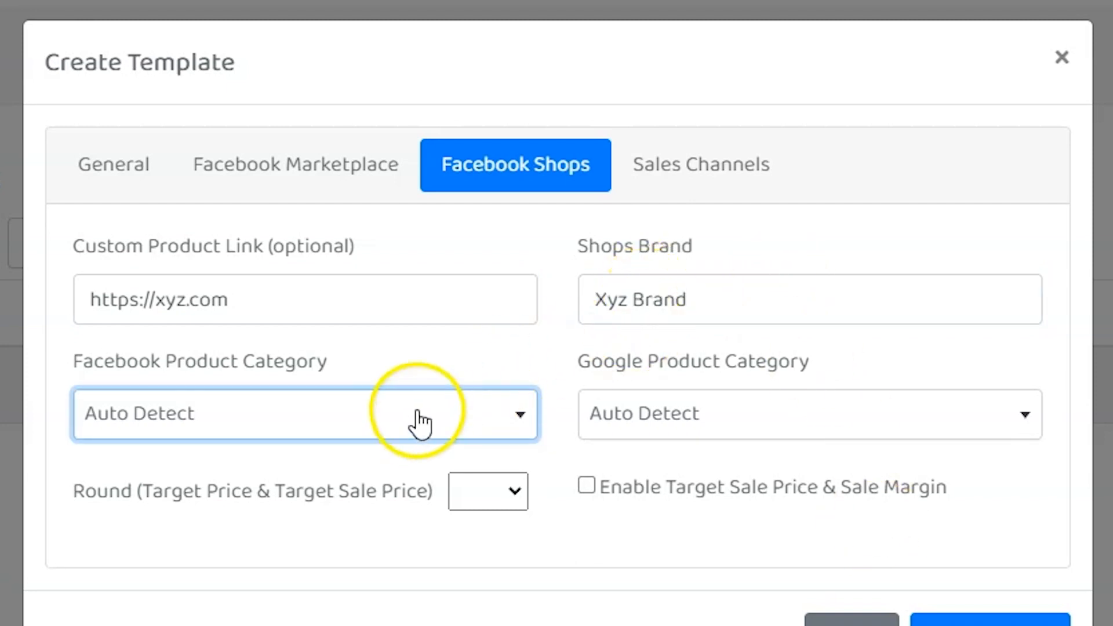
Review the Facebook Shops product category and price rounding options without changing them.
{"action": "left_click", "coordinate": [381, 405]}
{"action": "left_click", "coordinate": [862, 446]}
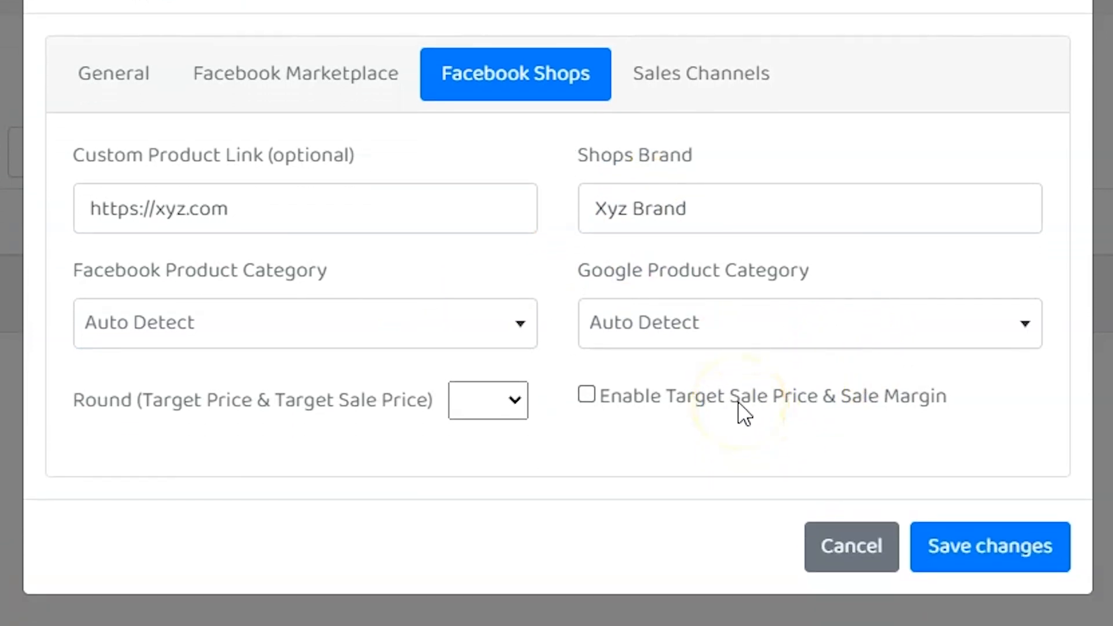
{"action": "left_click", "coordinate": [486, 401]}
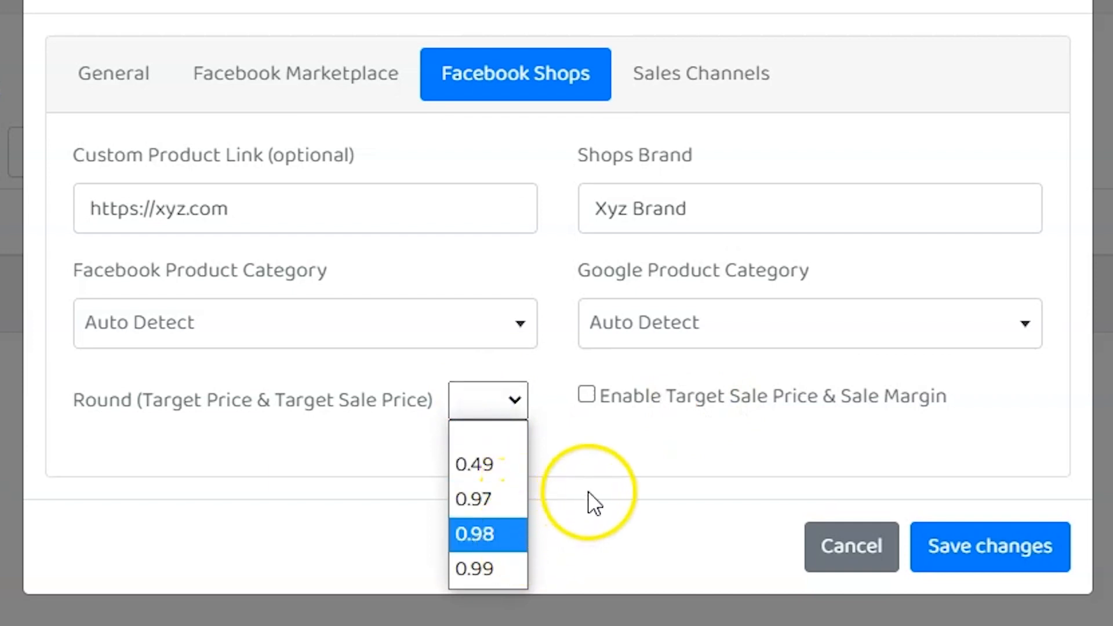
{"action": "left_click", "coordinate": [600, 474]}
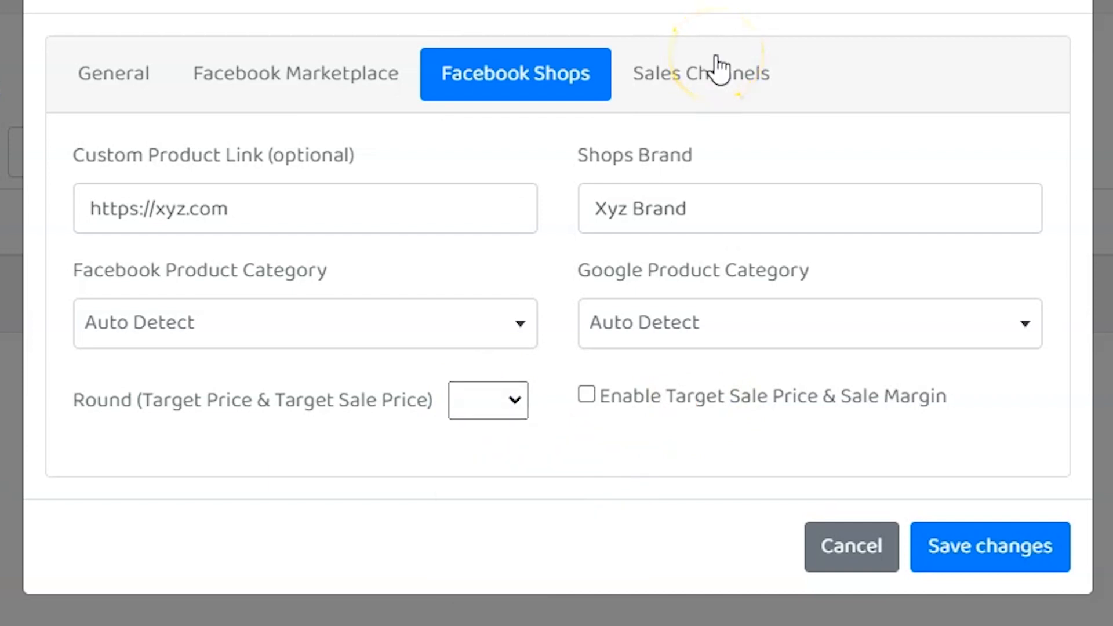
Save the template with both Facebook Shops via Feed Link and Facebook Marketplace via Chrome Extension enabled as sales channels.
{"action": "left_click", "coordinate": [718, 64]}
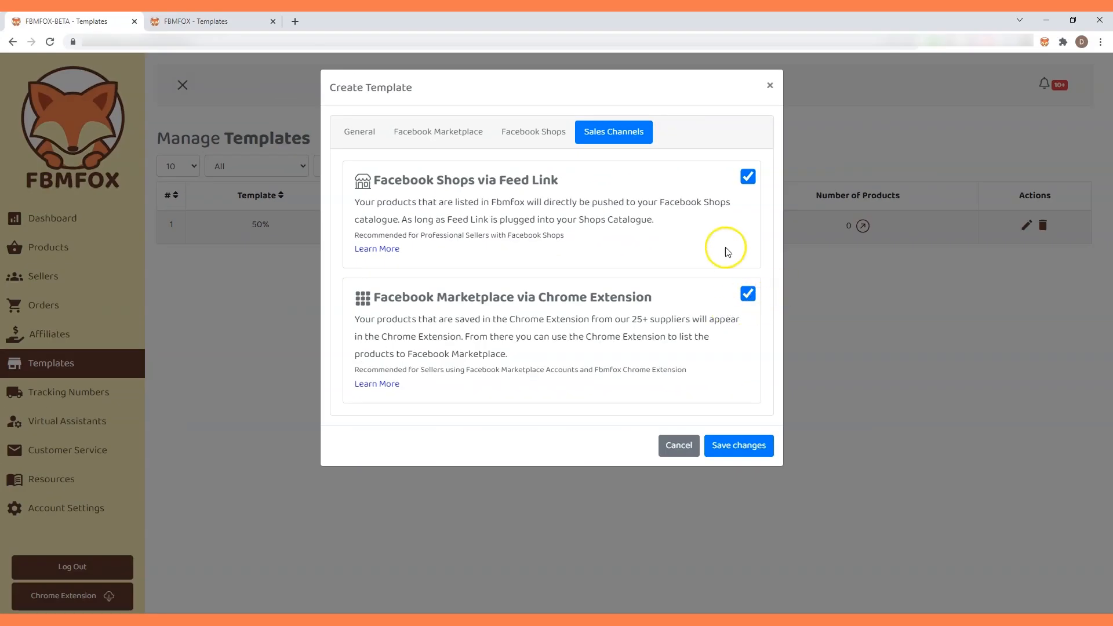
{"action": "left_click", "coordinate": [738, 445]}
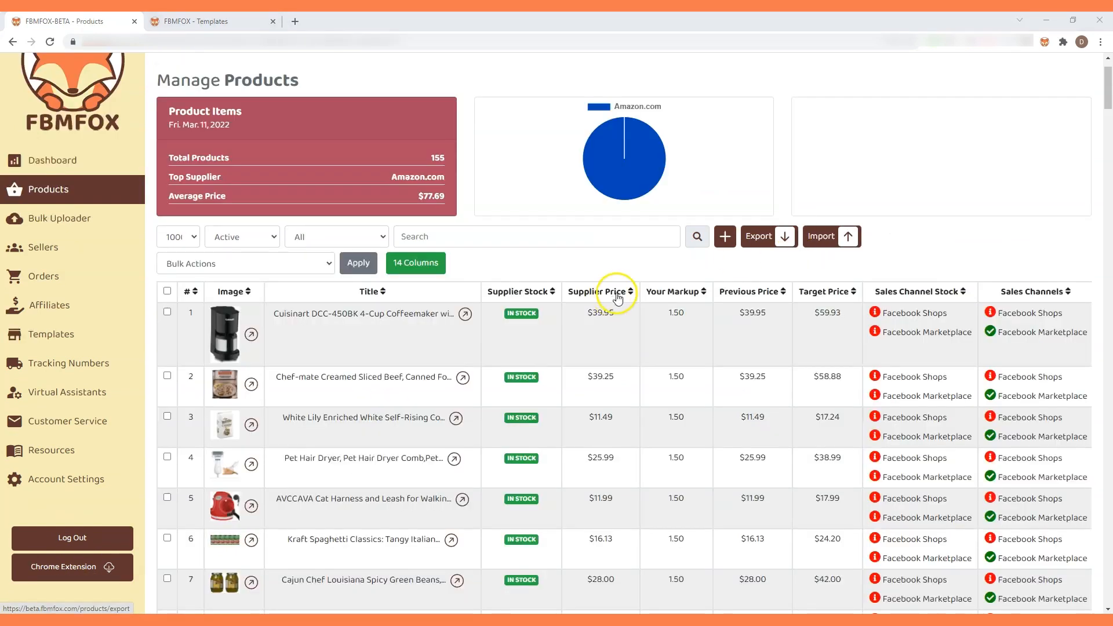
Browse the product list and open the first product, the Cuisinart DCC-450BK coffeemaker, for editing.
{"action": "scroll", "coordinate": [821, 371], "scroll_direction": "down", "scroll_amount": 9}
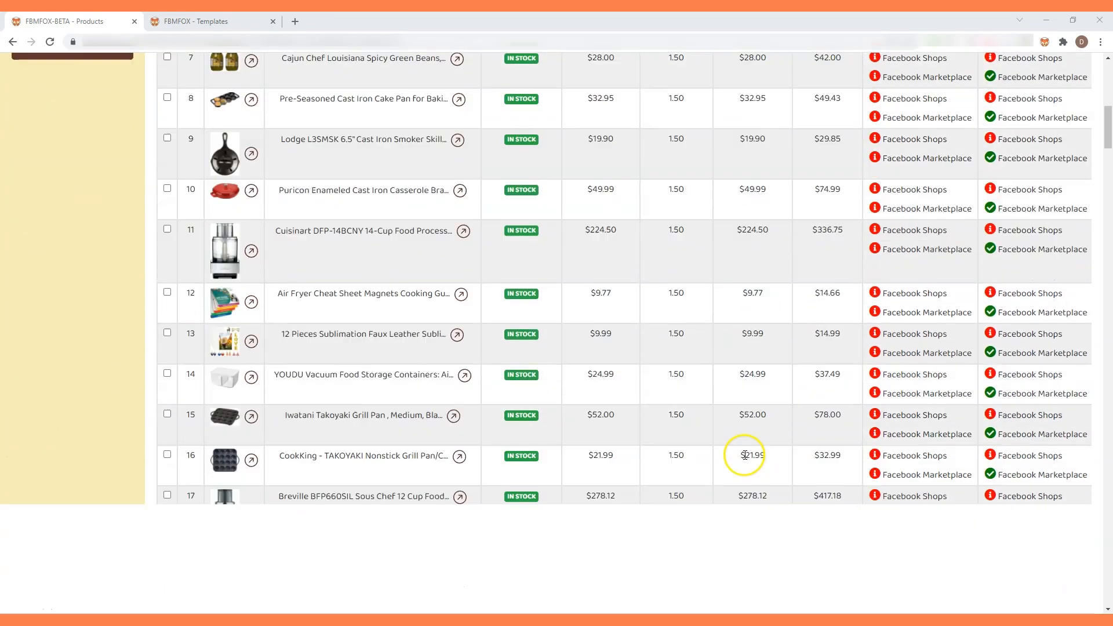
{"action": "scroll", "coordinate": [764, 442], "scroll_direction": "up", "scroll_amount": 7}
{"action": "scroll", "coordinate": [778, 439], "scroll_direction": "down", "scroll_amount": 20}
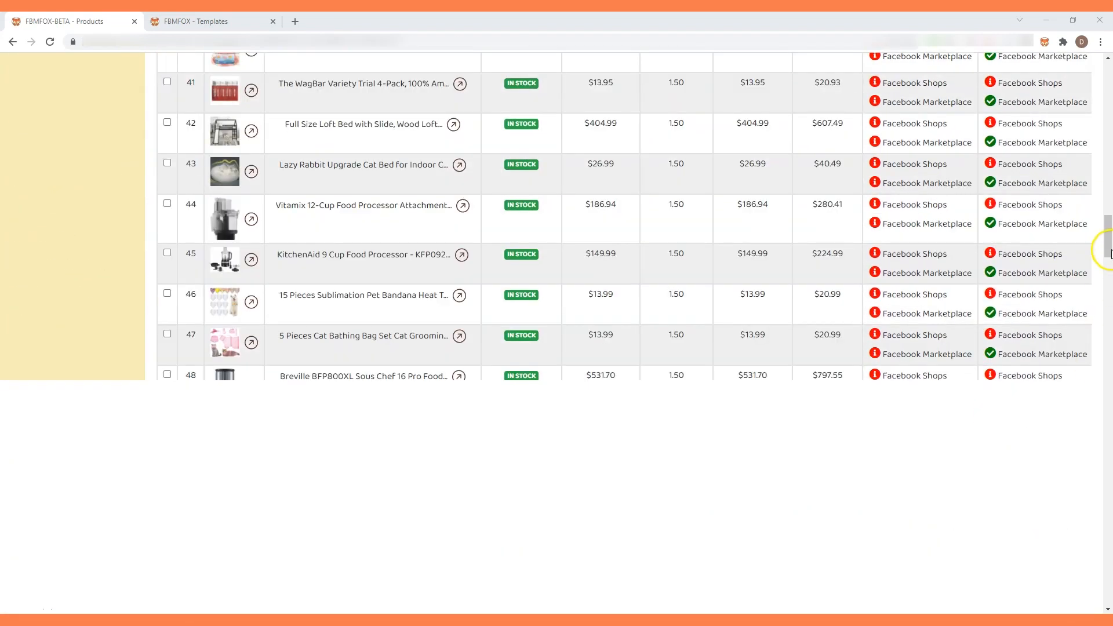
{"action": "left_click_drag", "start_coordinate": [1108, 254], "coordinate": [1093, 509]}
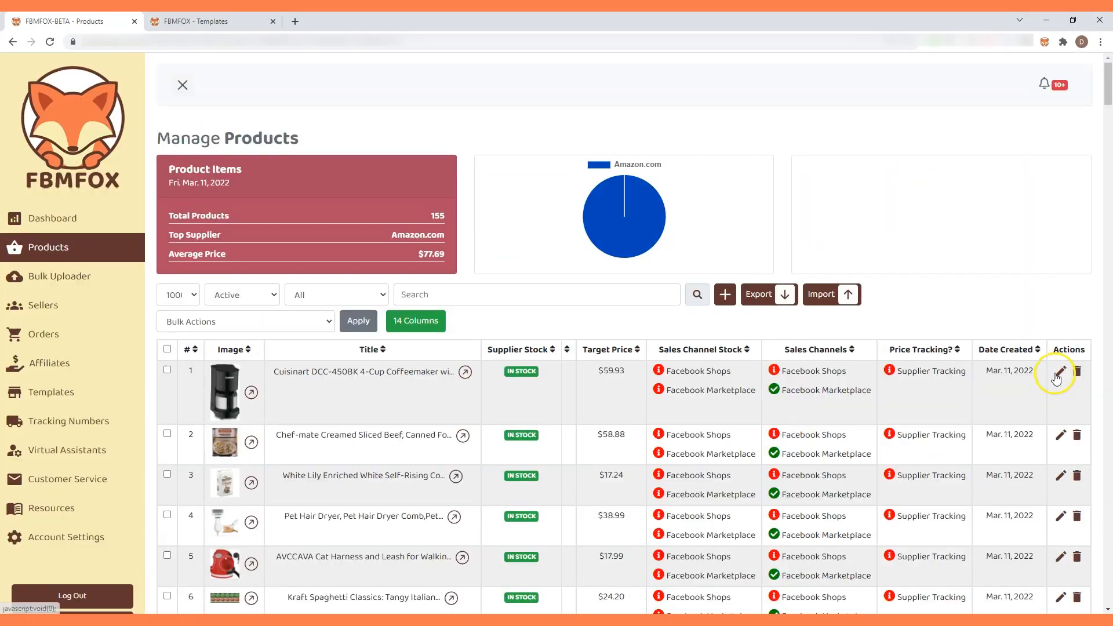
{"action": "left_click", "coordinate": [1061, 370]}
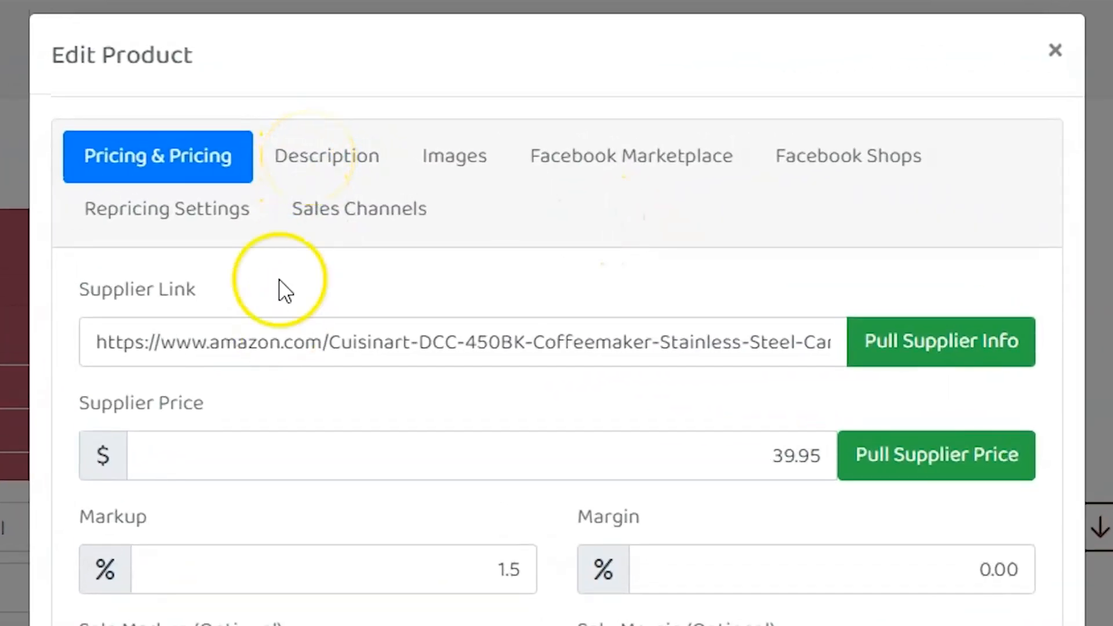
Examine the coffeemaker's assigned template, Facebook Shops fields and sales channel settings.
{"action": "left_click", "coordinate": [323, 156]}
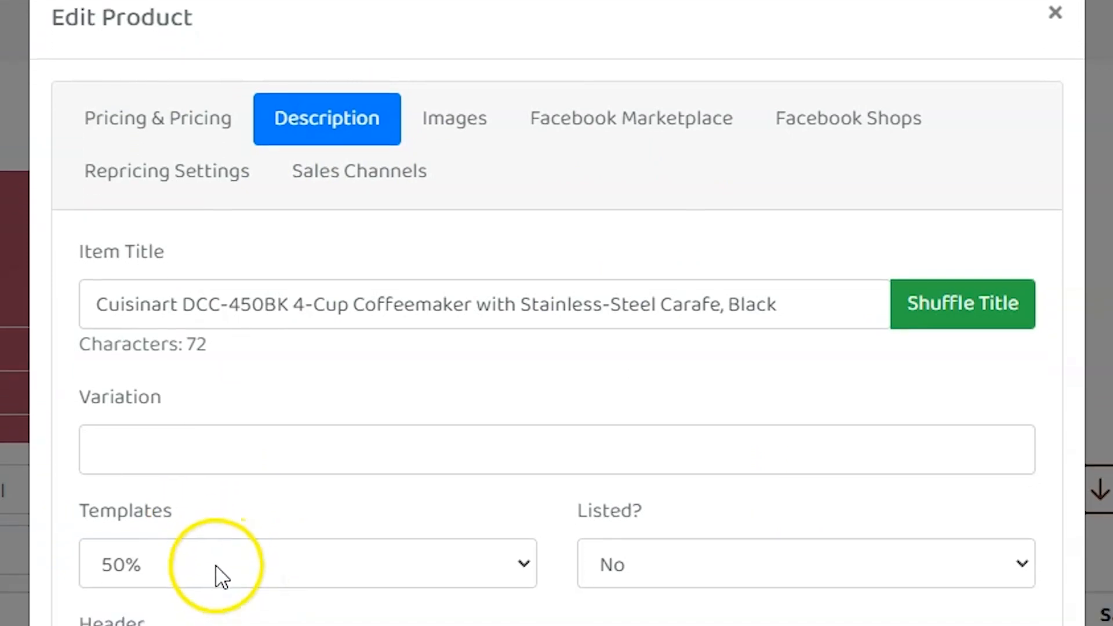
{"action": "left_click", "coordinate": [213, 608]}
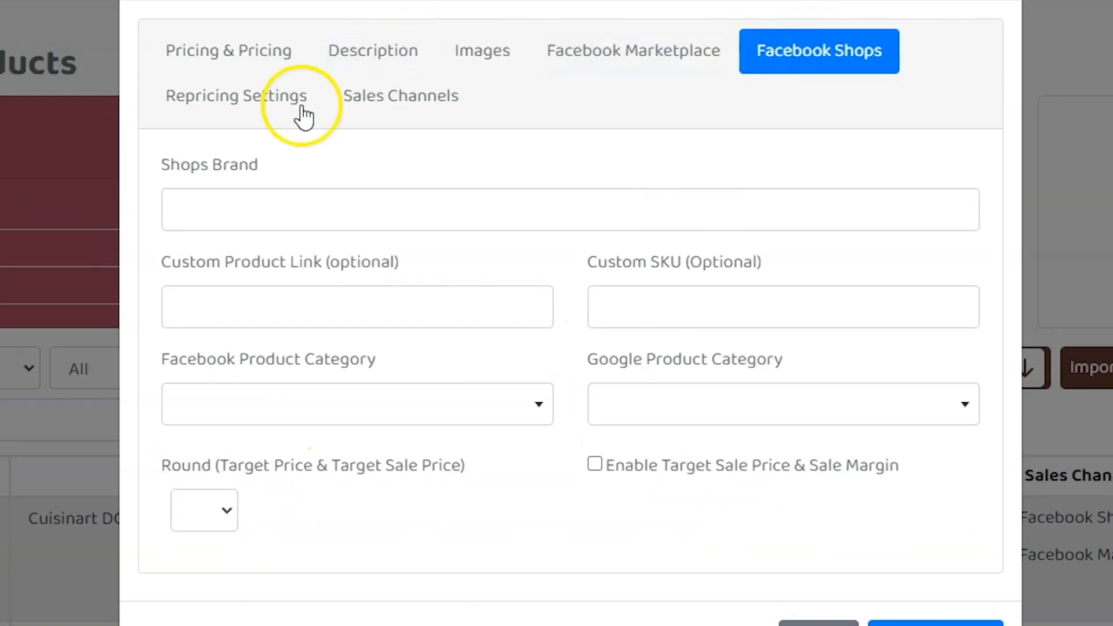
{"action": "left_click", "coordinate": [404, 113]}
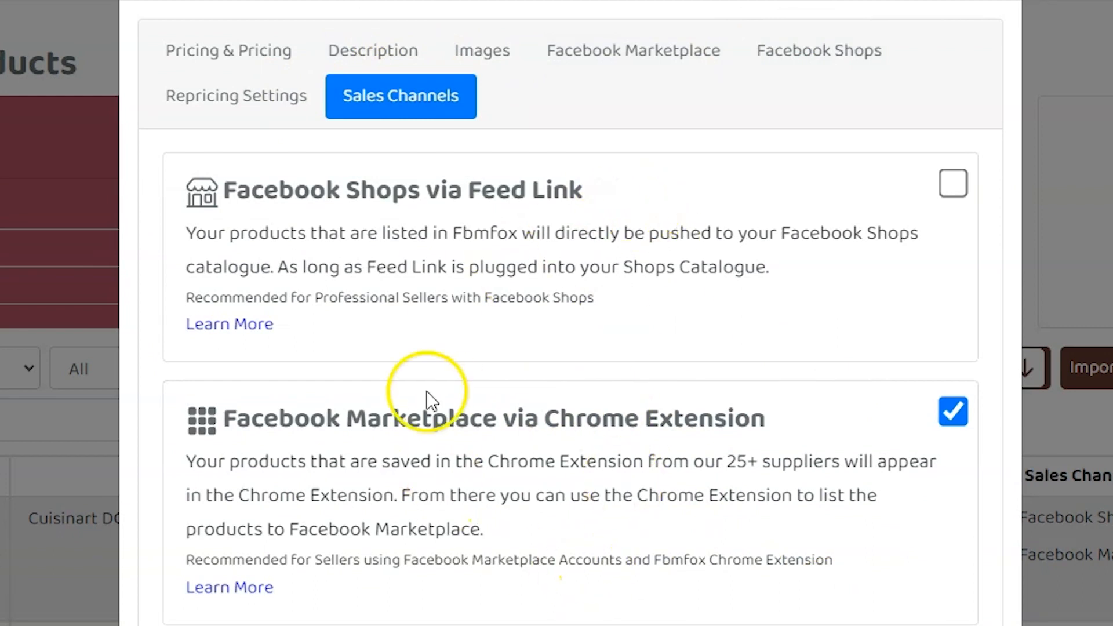
{"action": "left_click_drag", "start_coordinate": [386, 418], "coordinate": [738, 422]}
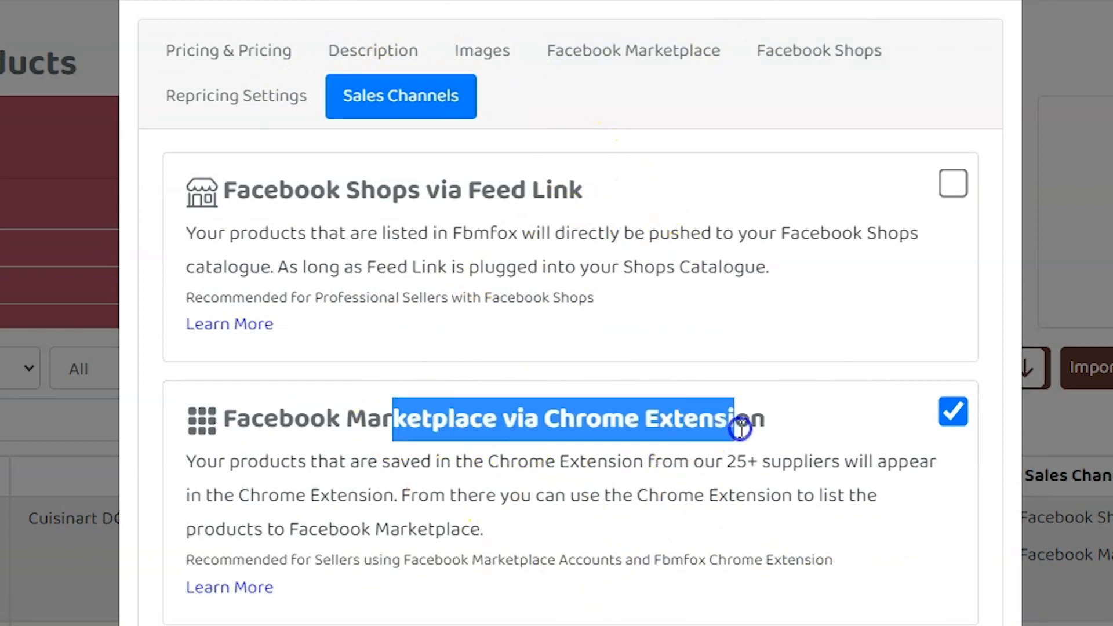
{"action": "left_click", "coordinate": [747, 422]}
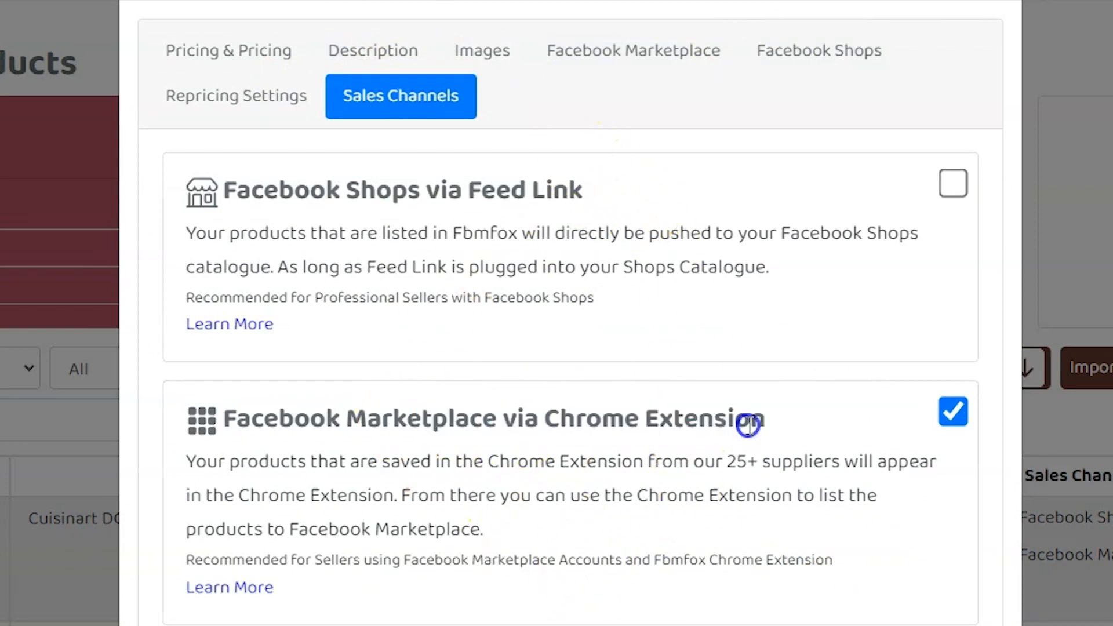
Assign the "General Template (Shops + Marketplace)" template to the coffeemaker product.
{"action": "left_click", "coordinate": [360, 55]}
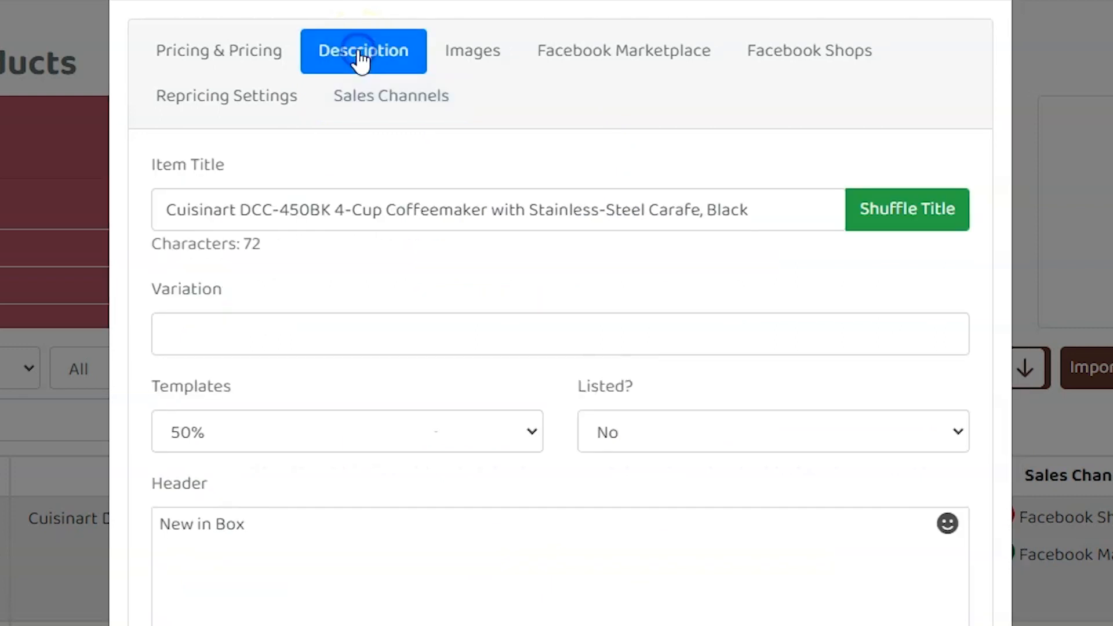
{"action": "left_click", "coordinate": [373, 430]}
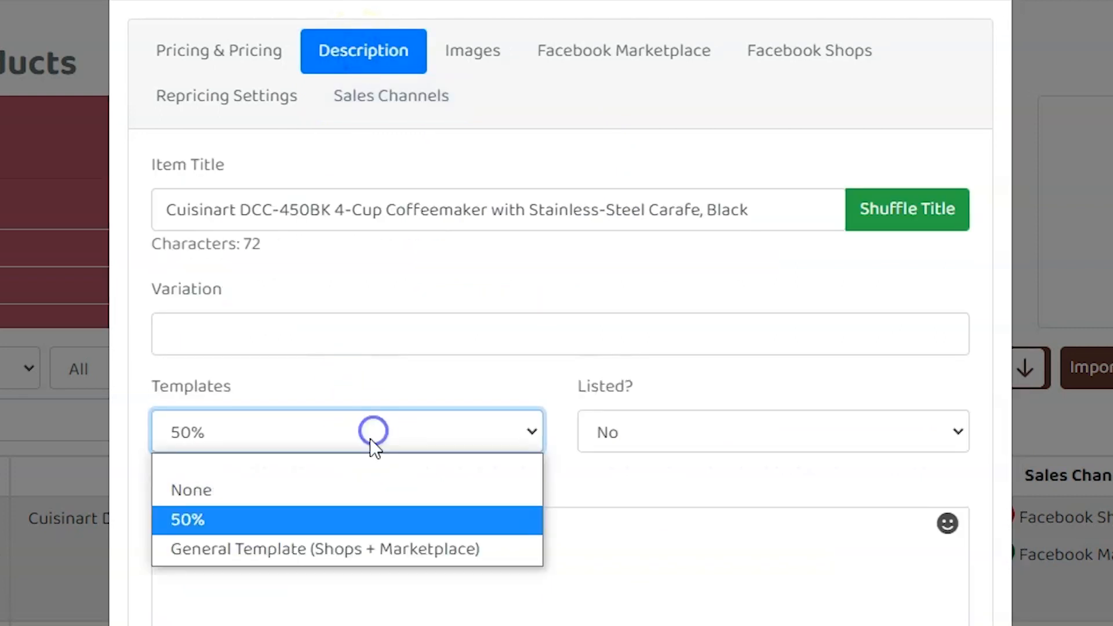
{"action": "left_click", "coordinate": [349, 548]}
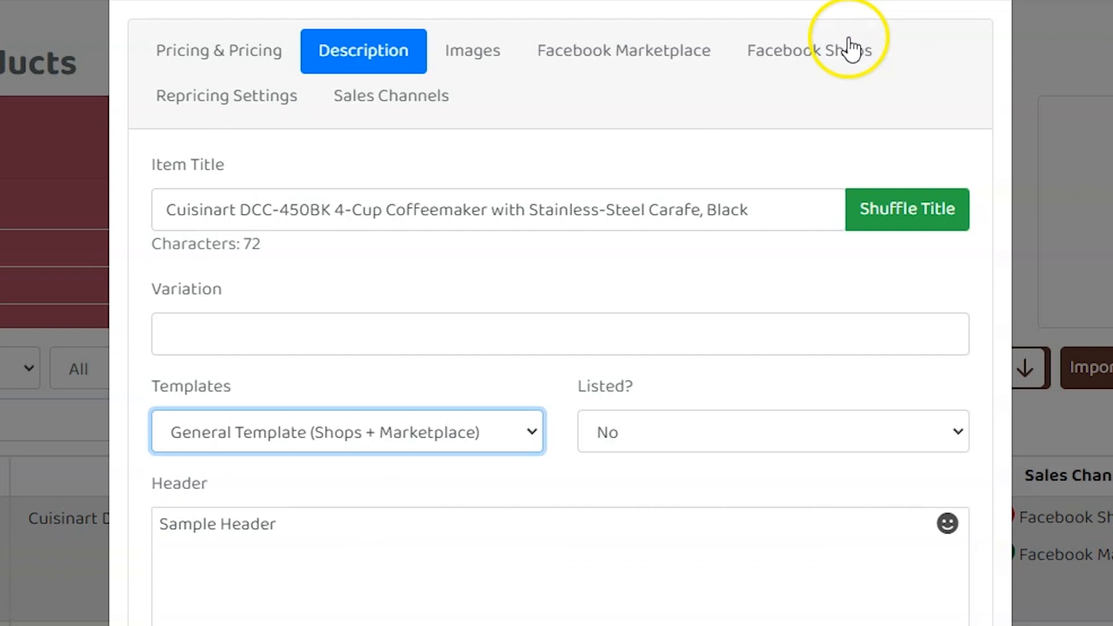
Check the product's sales channels, shops brand, custom link, images, shipping price and hide-from-friends setting against the template.
{"action": "left_click", "coordinate": [446, 100]}
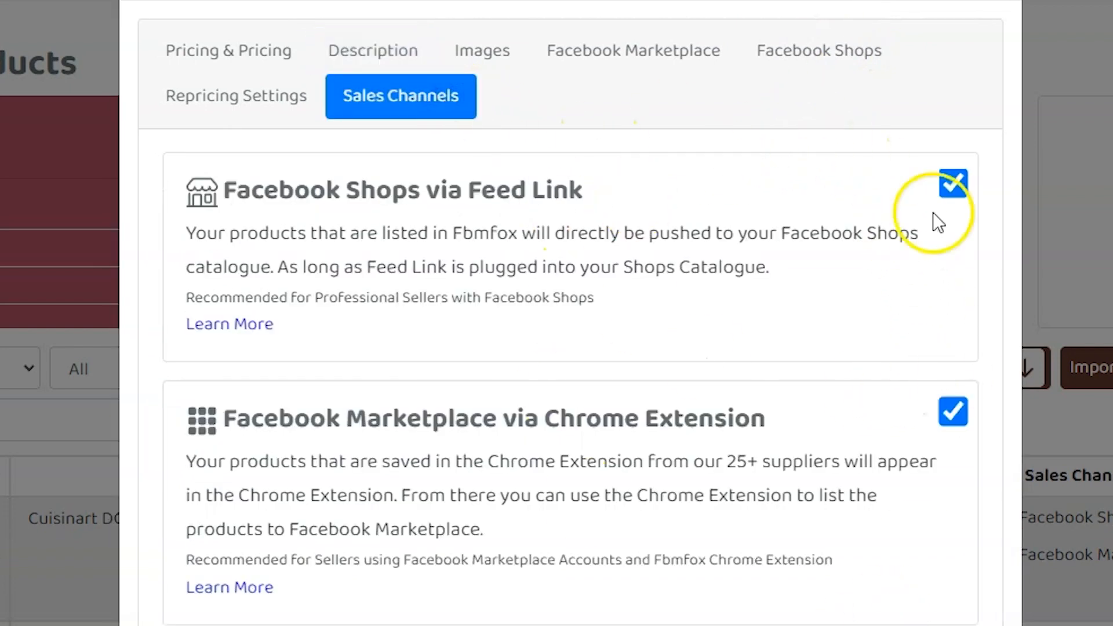
{"action": "left_click", "coordinate": [800, 49]}
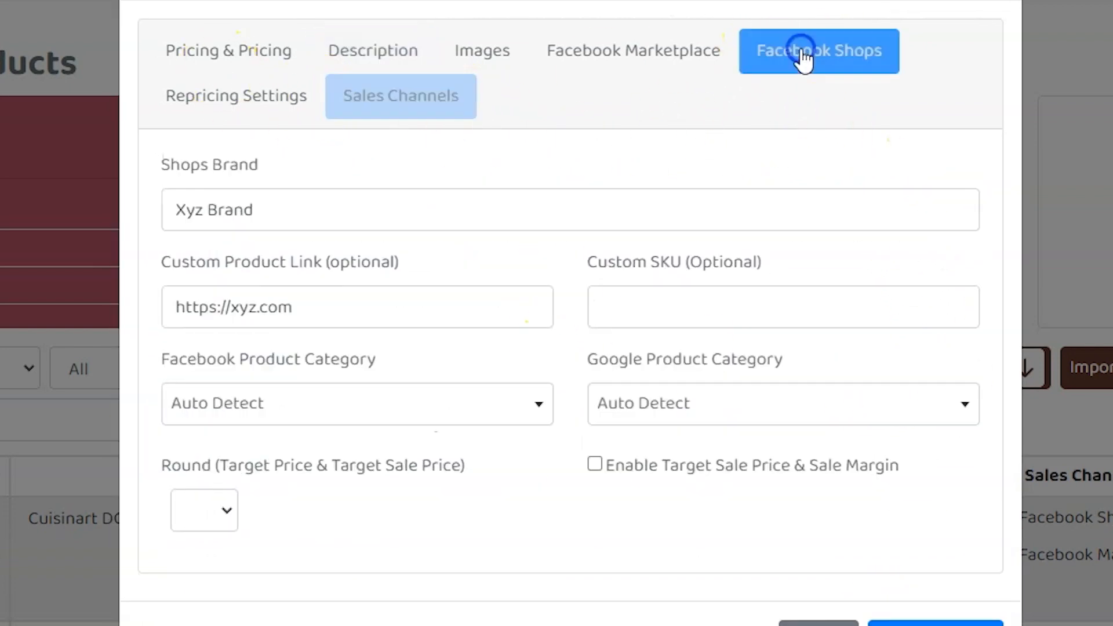
{"action": "left_click", "coordinate": [223, 312]}
{"action": "triple_click", "coordinate": [223, 311]}
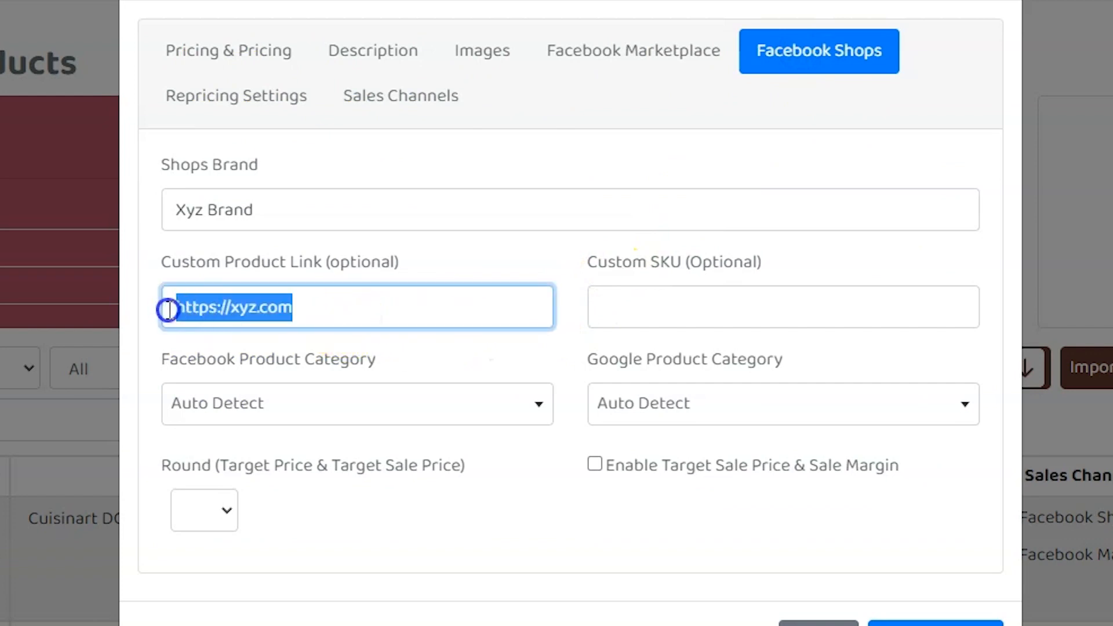
{"action": "left_click_drag", "start_coordinate": [455, 209], "coordinate": [34, 207]}
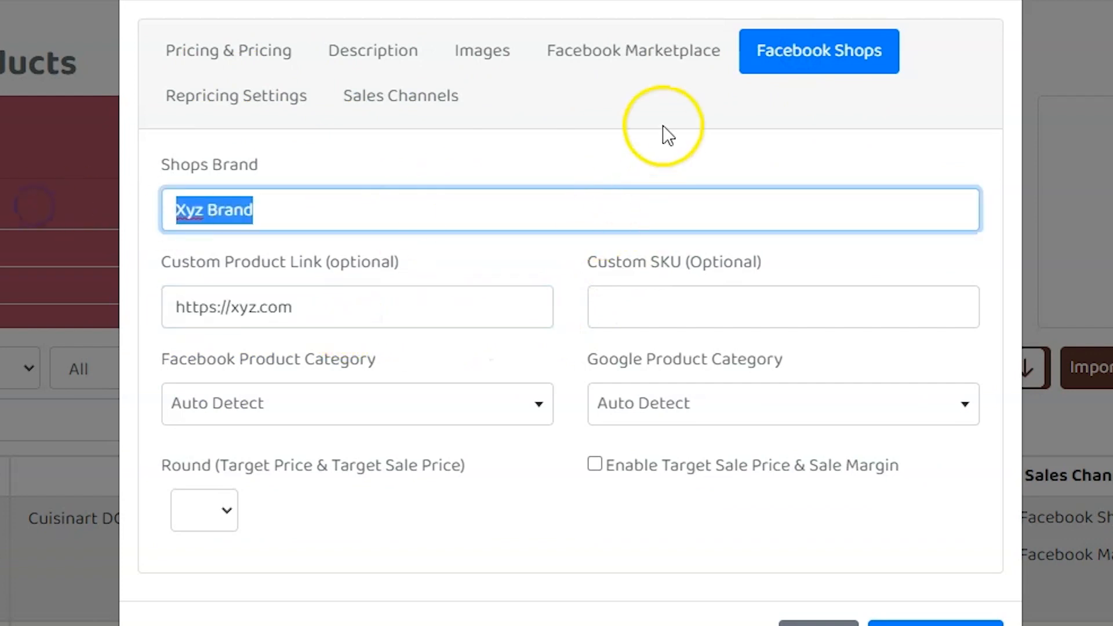
{"action": "left_click", "coordinate": [519, 49]}
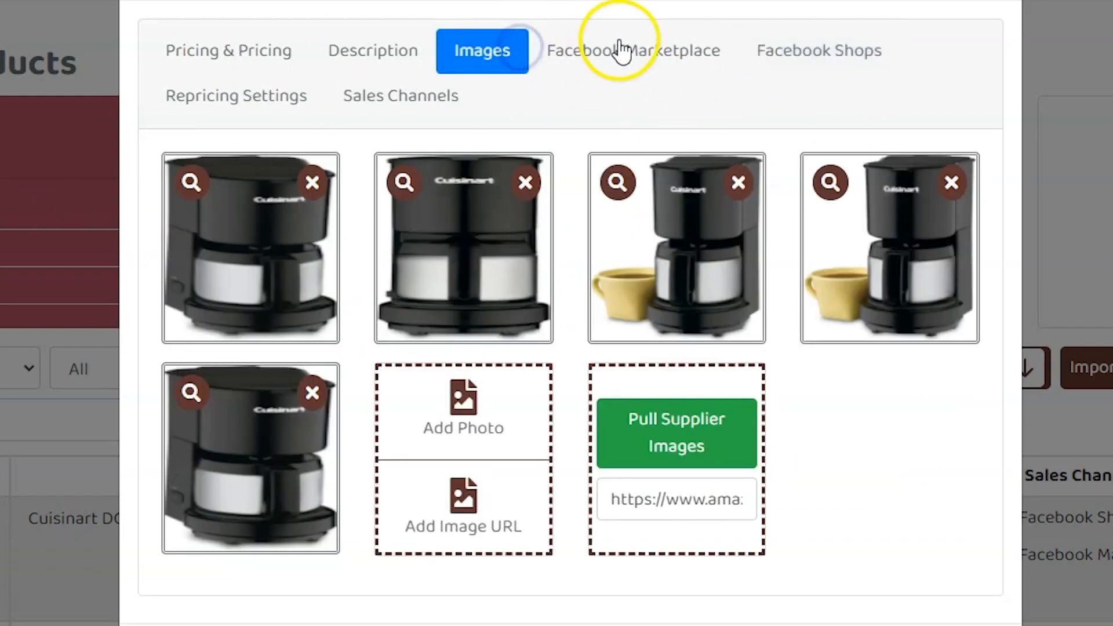
{"action": "left_click", "coordinate": [617, 48]}
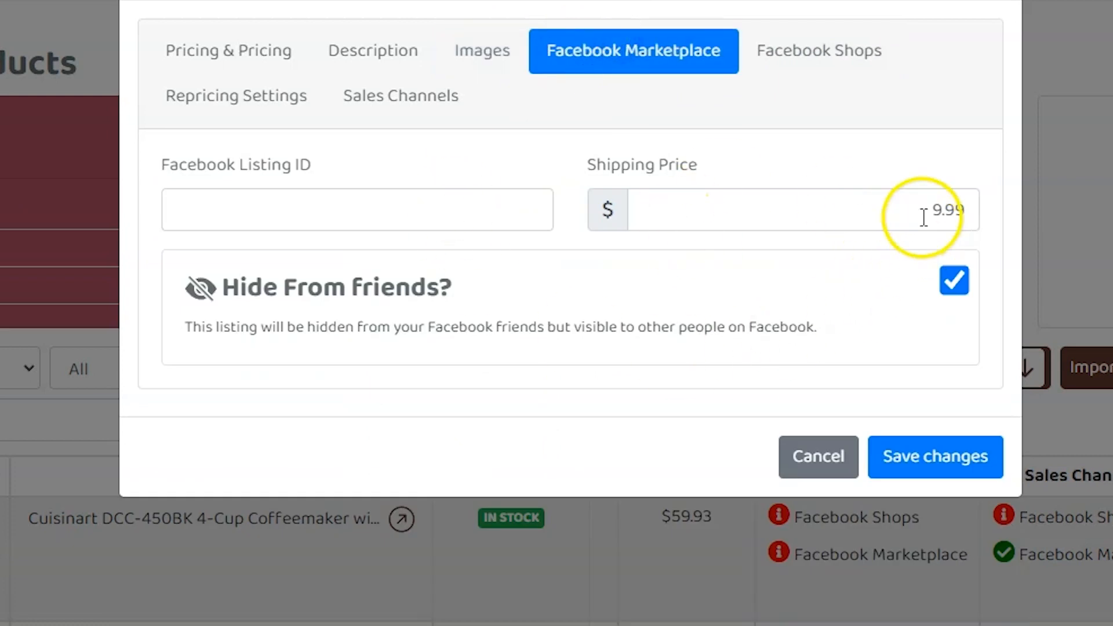
{"action": "left_click_drag", "start_coordinate": [922, 216], "coordinate": [981, 218]}
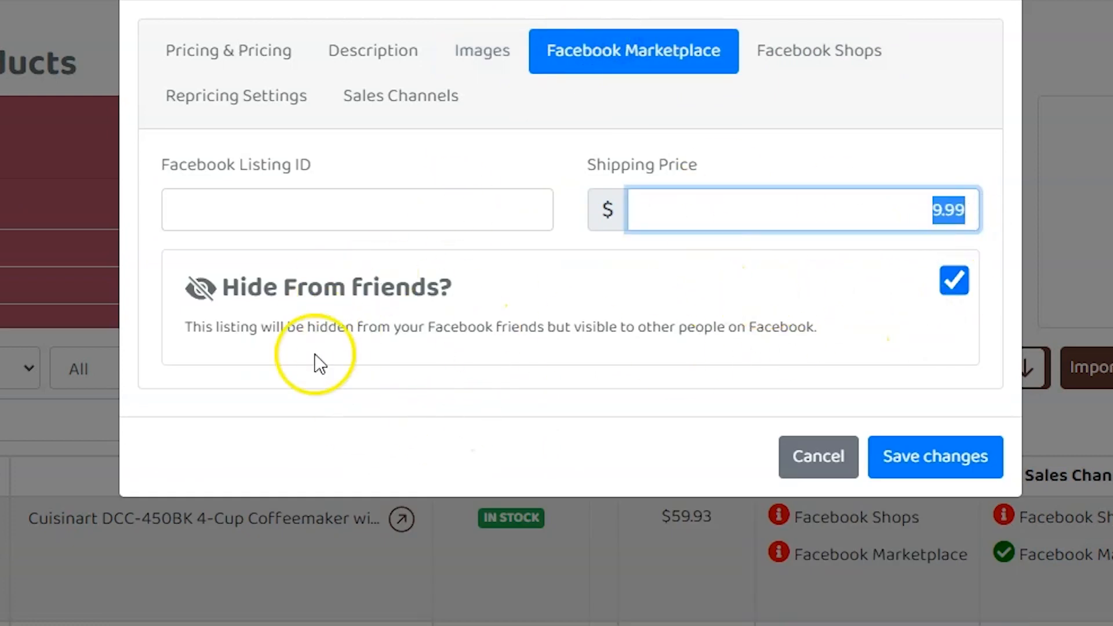
Check the coffeemaker's markup, margin, sale markup and sale margin against the template's pricing settings.
{"action": "left_click", "coordinate": [228, 58]}
{"action": "scroll", "coordinate": [675, 294], "scroll_direction": "down", "scroll_amount": 2}
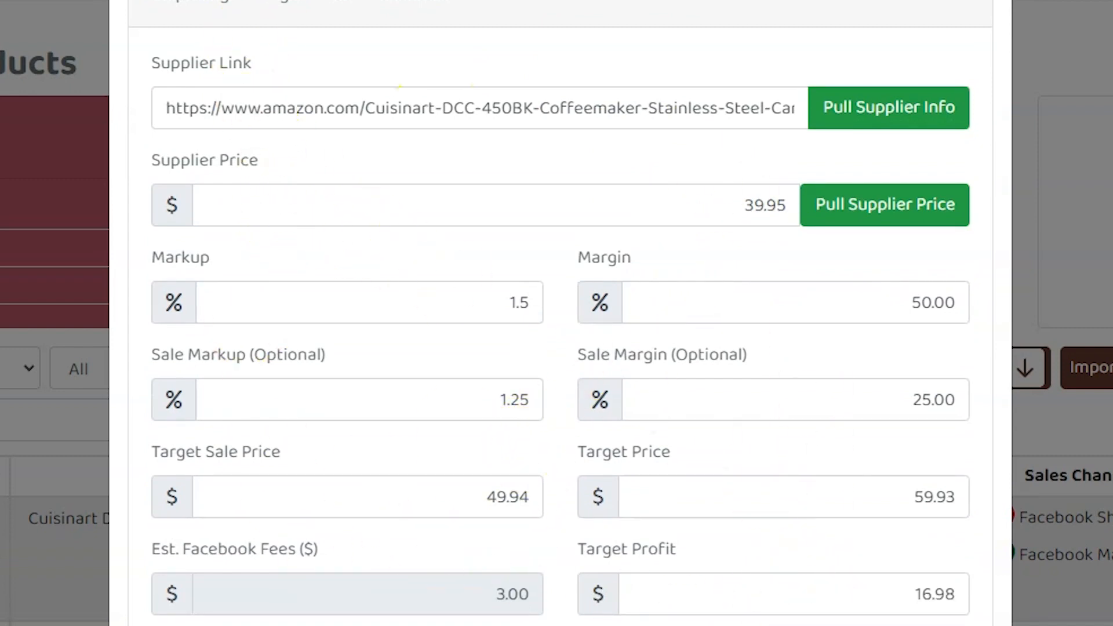
{"action": "left_click", "coordinate": [896, 301]}
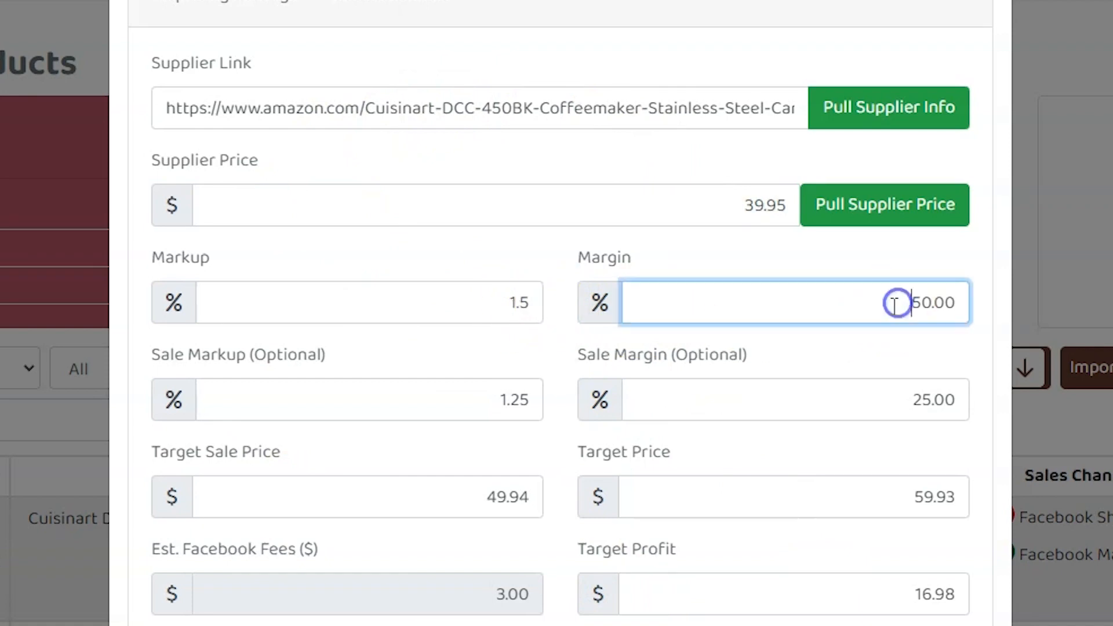
{"action": "left_click", "coordinate": [489, 395]}
{"action": "left_click", "coordinate": [941, 399]}
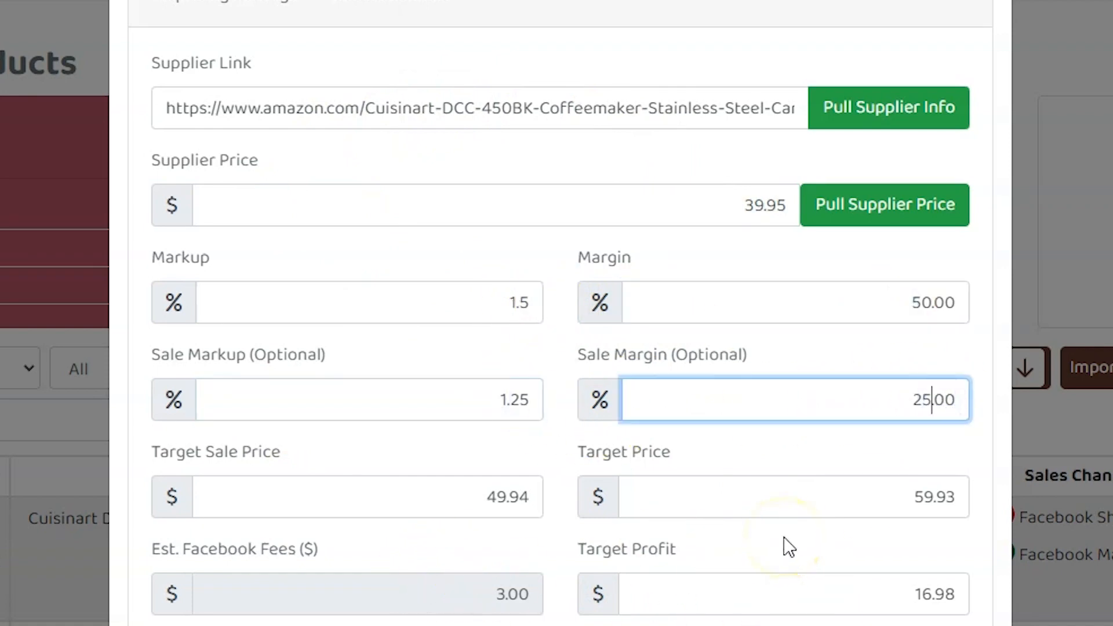
{"action": "scroll", "coordinate": [790, 527], "scroll_direction": "up", "scroll_amount": 2}
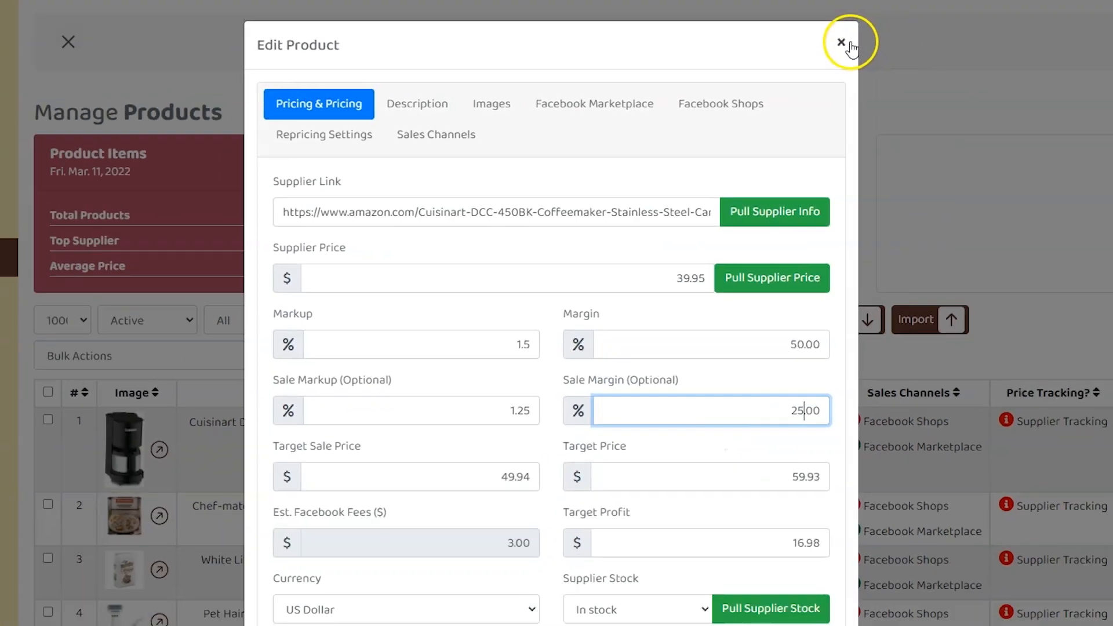
Leave the coffeemaker's product editor and reload the full product list.
{"action": "scroll", "coordinate": [806, 395], "scroll_direction": "down", "scroll_amount": 2}
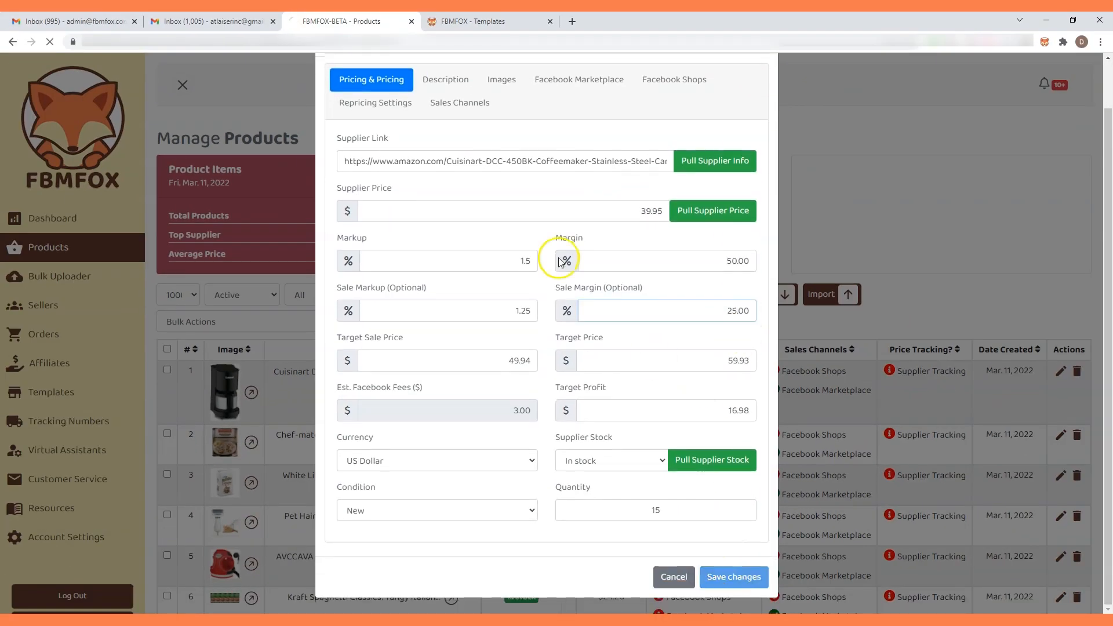
{"action": "key", "text": "Return"}
{"action": "scroll", "coordinate": [174, 336], "scroll_direction": "down", "scroll_amount": 2}
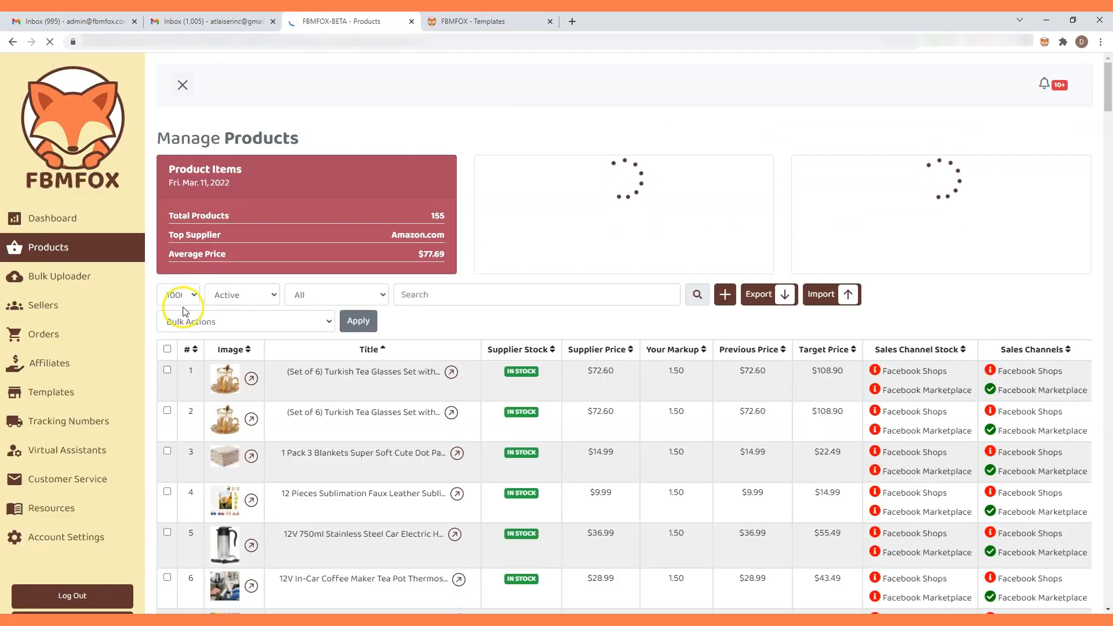
Select all listed products and bulk apply the "General Template (Shops + Marketplace)" template to them, saving the changes.
{"action": "left_click", "coordinate": [167, 348]}
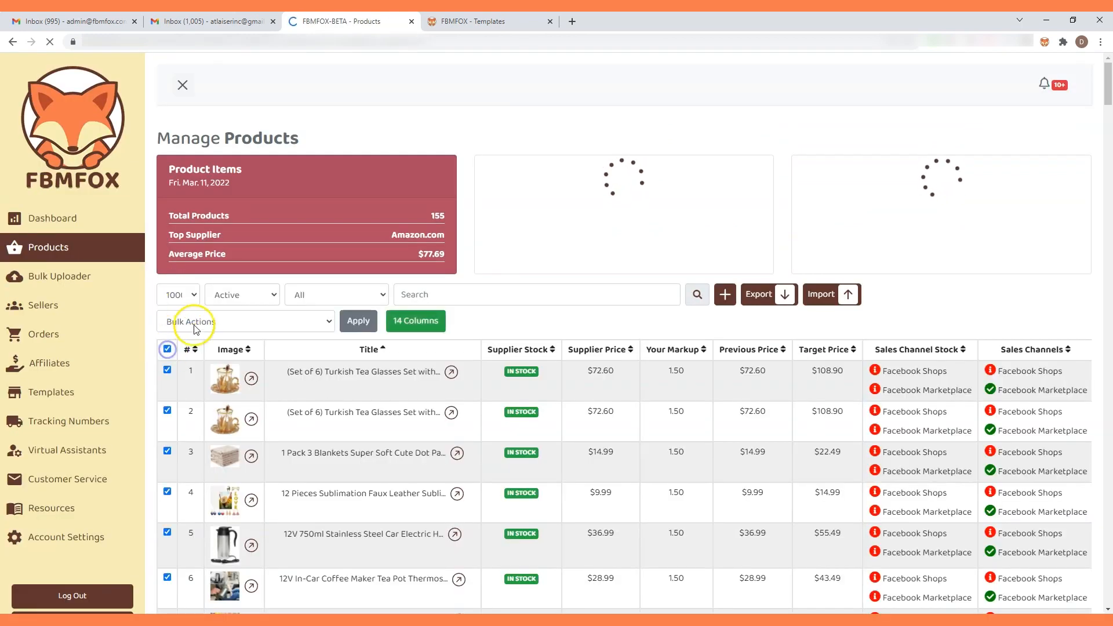
{"action": "left_click", "coordinate": [195, 325]}
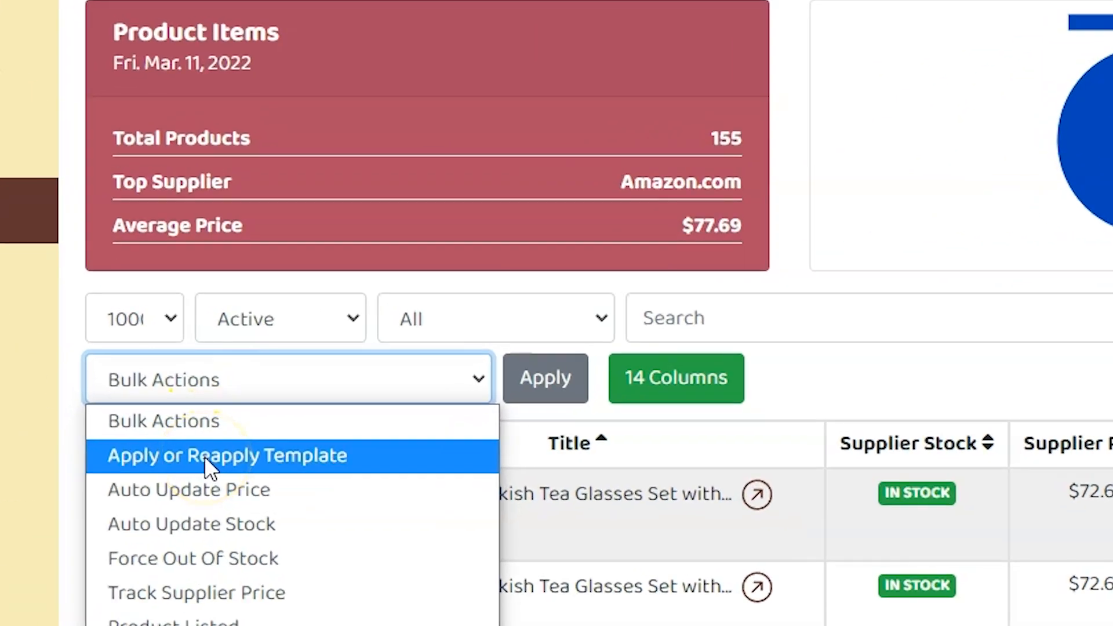
{"action": "left_click", "coordinate": [204, 457]}
{"action": "left_click", "coordinate": [540, 385]}
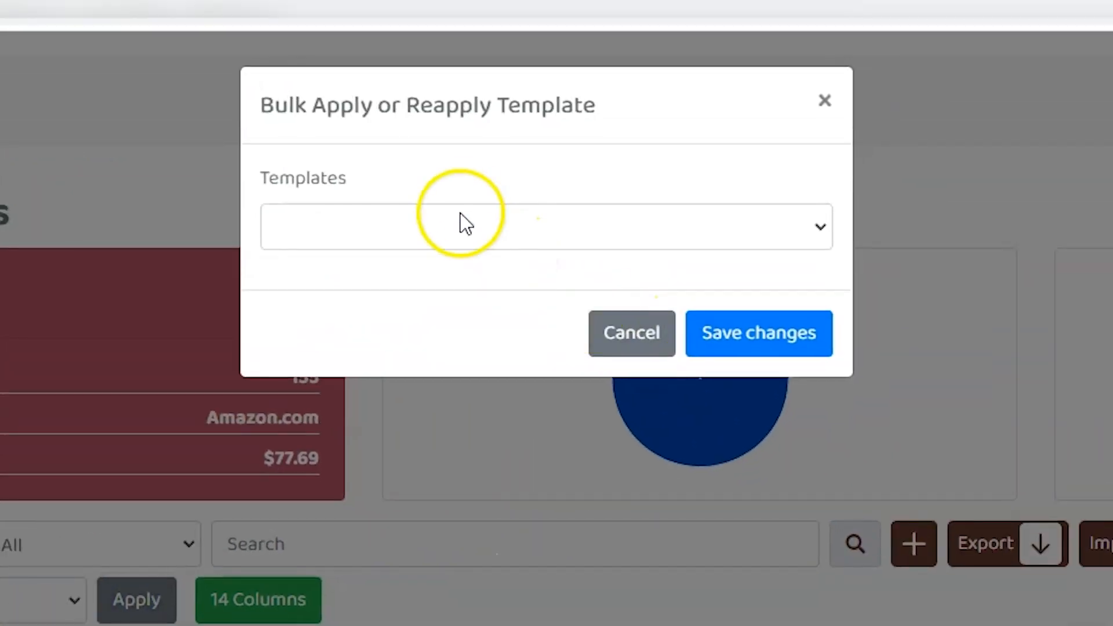
{"action": "left_click", "coordinate": [618, 116]}
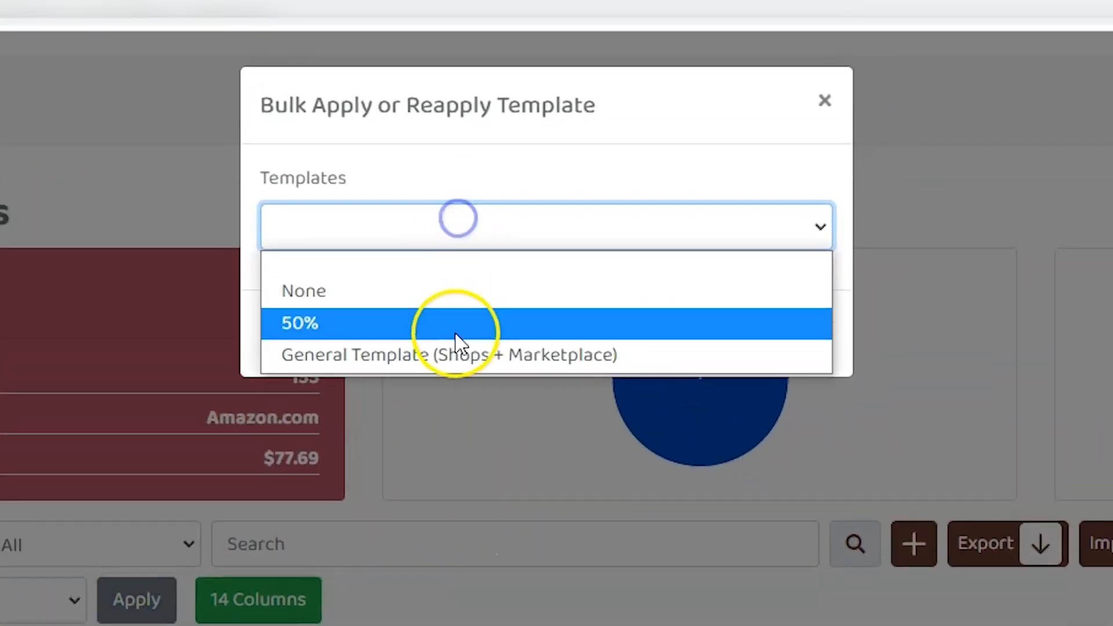
{"action": "left_click", "coordinate": [408, 355]}
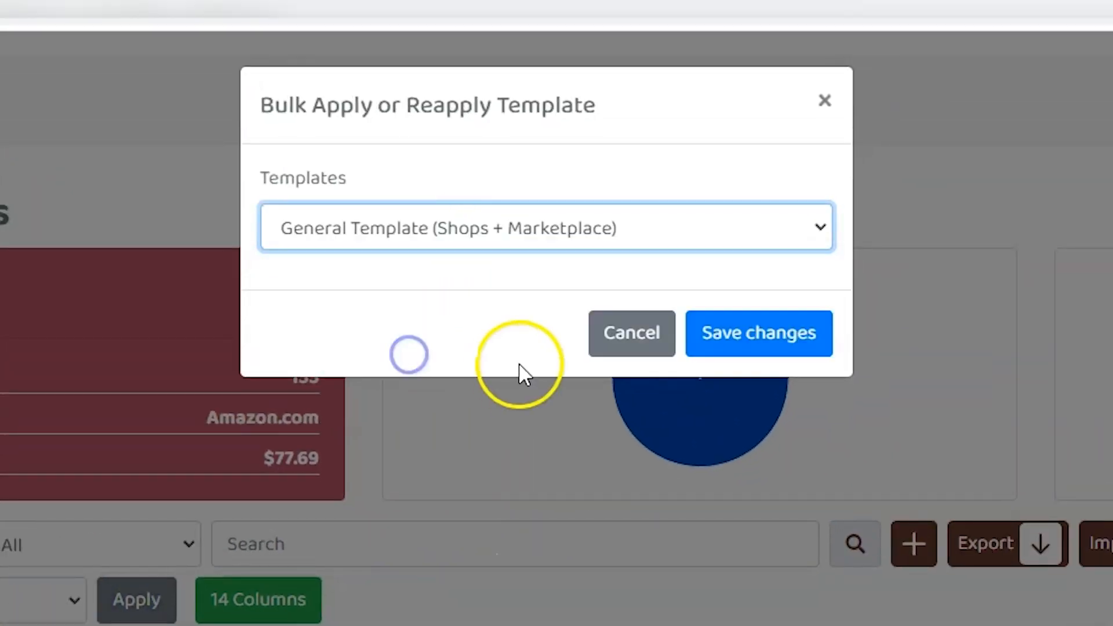
{"action": "left_click", "coordinate": [727, 339]}
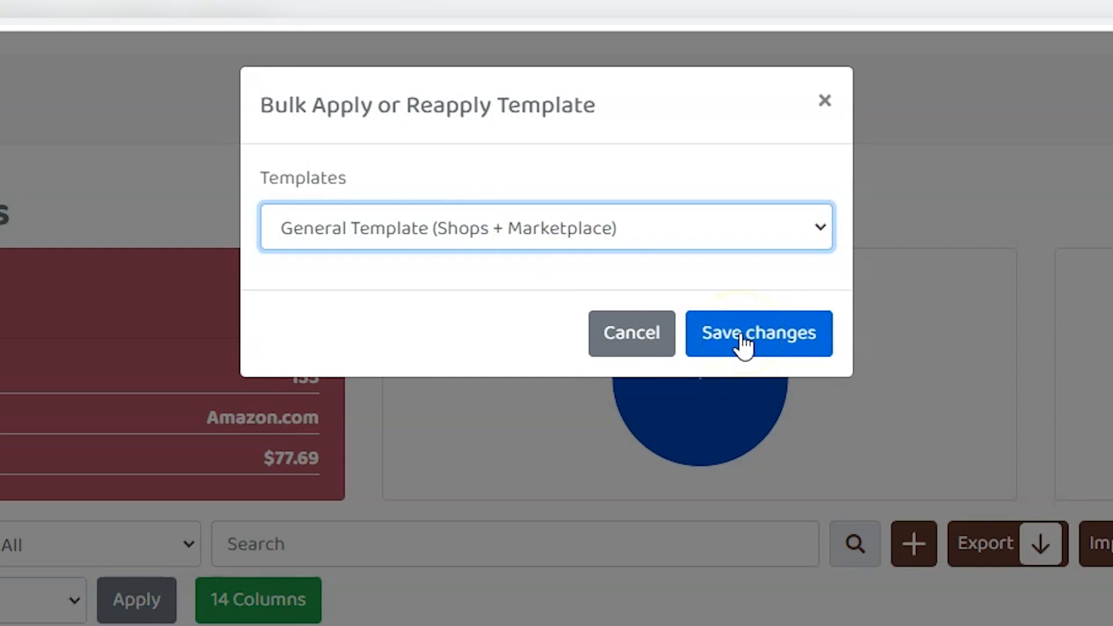